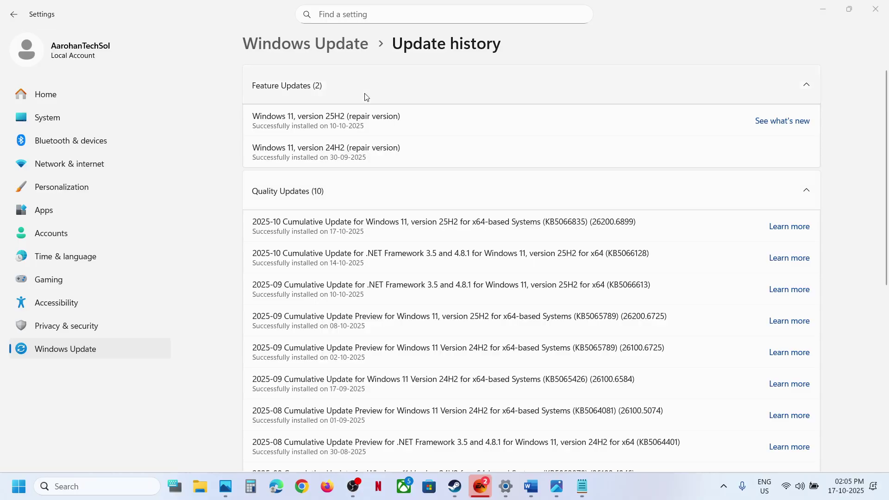
Step: Highlight 'version 25H2' in Update history, then bring the Word notes document forward
drag(298, 117, 345, 116)
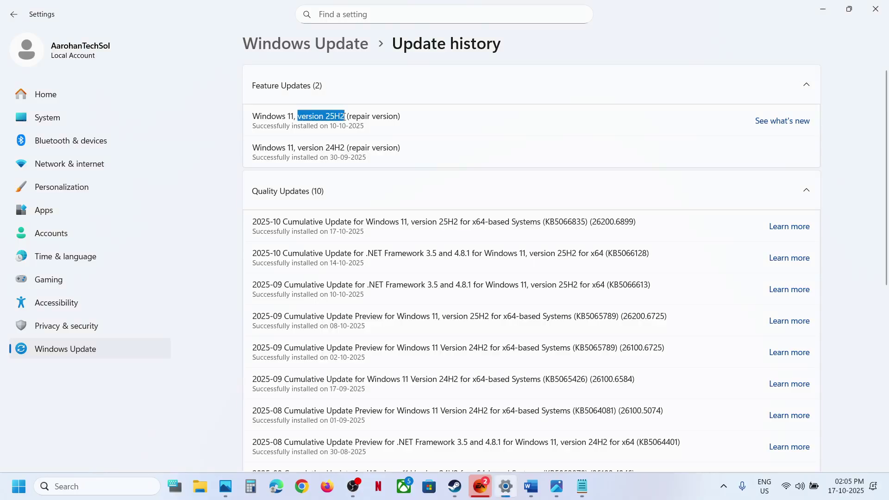
click(531, 486)
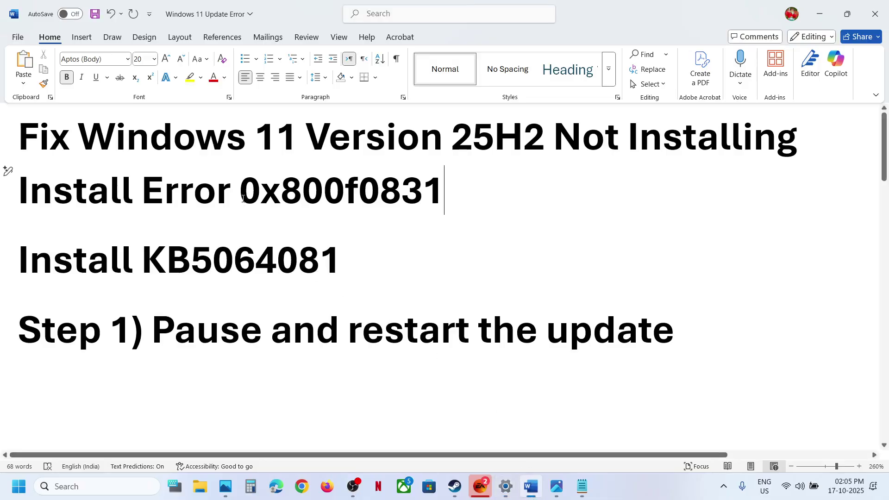
Step: Highlight error code 0x800f0831 and update KB5064081 in the Word notes, then switch to Chrome
drag(243, 198, 438, 202)
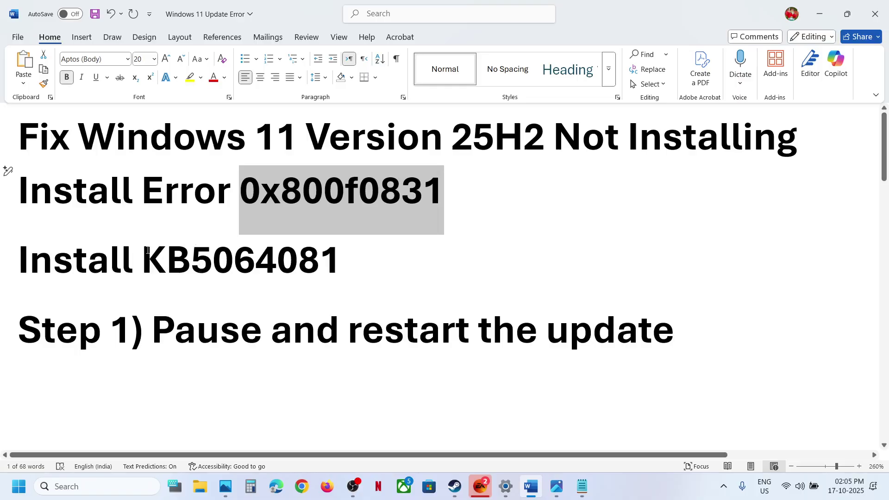
drag(148, 250, 337, 256)
key(ctrl+c)
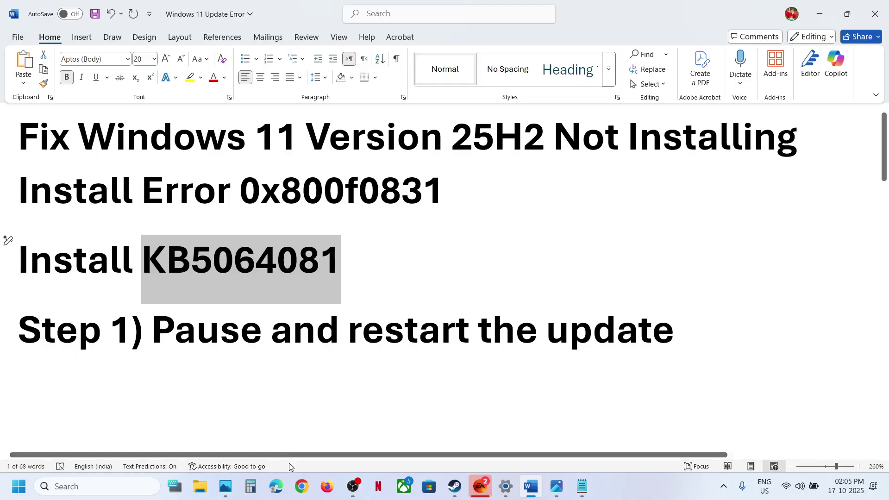
click(307, 491)
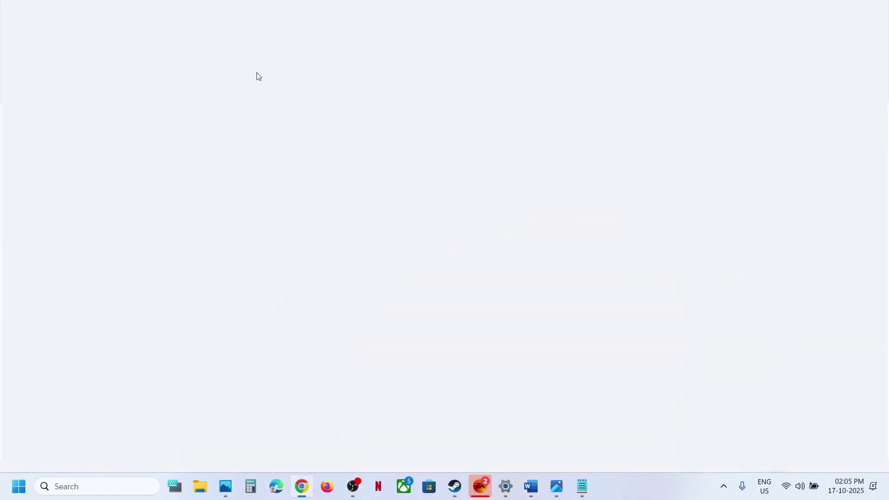
Step: Open the Microsoft Update Catalog site and search it for KB5064081
text(upda)
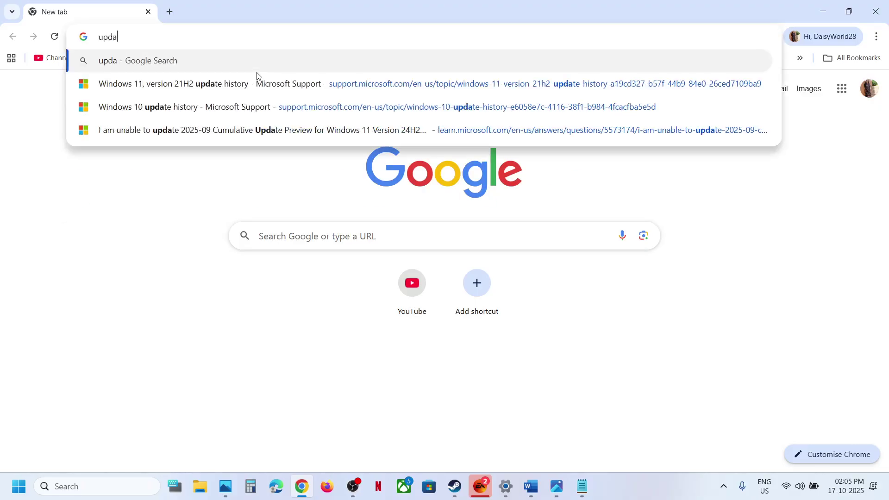
text(te cata)
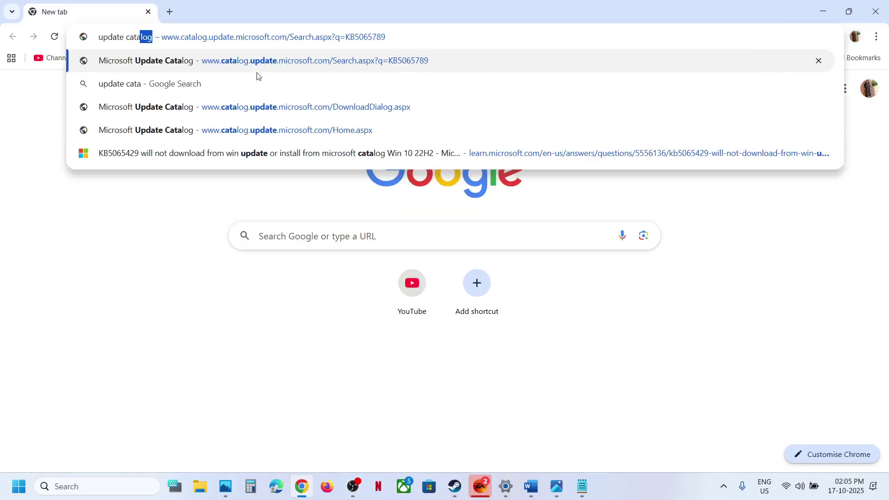
click(251, 61)
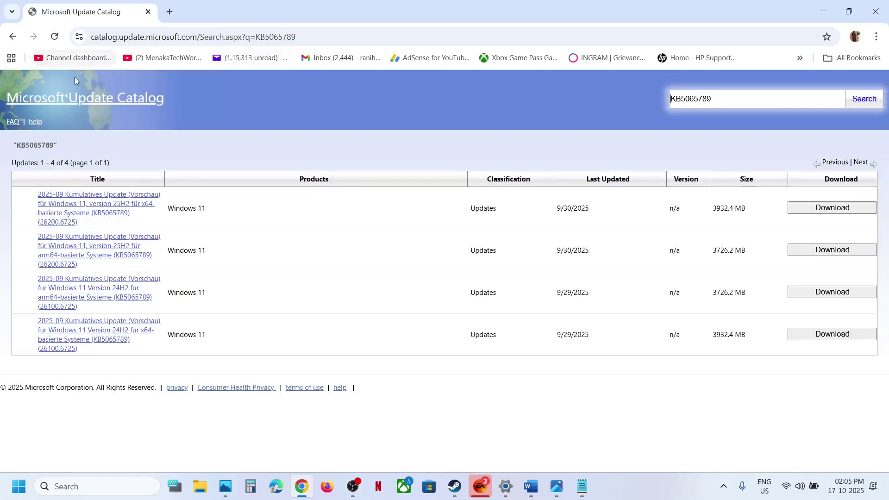
click(104, 99)
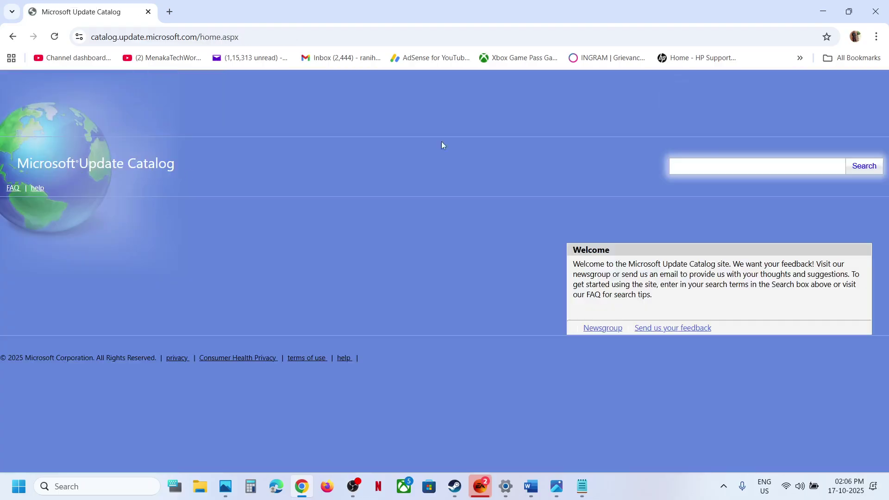
key(ctrl+v)
click(853, 172)
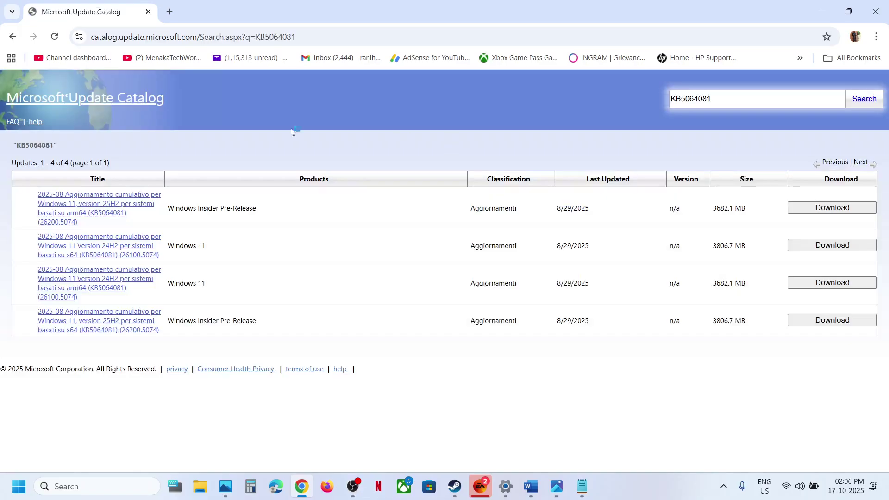
Step: Reload the KB5064081 results page, confirming the form resubmission
click(878, 36)
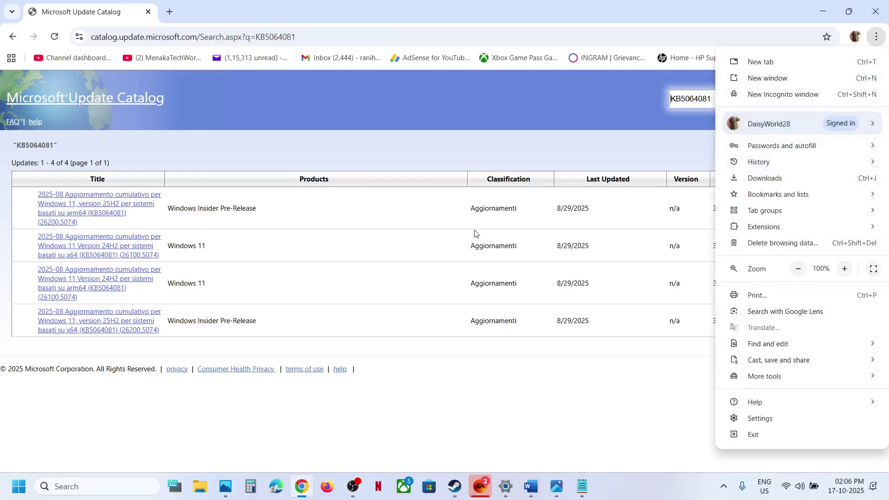
click(54, 37)
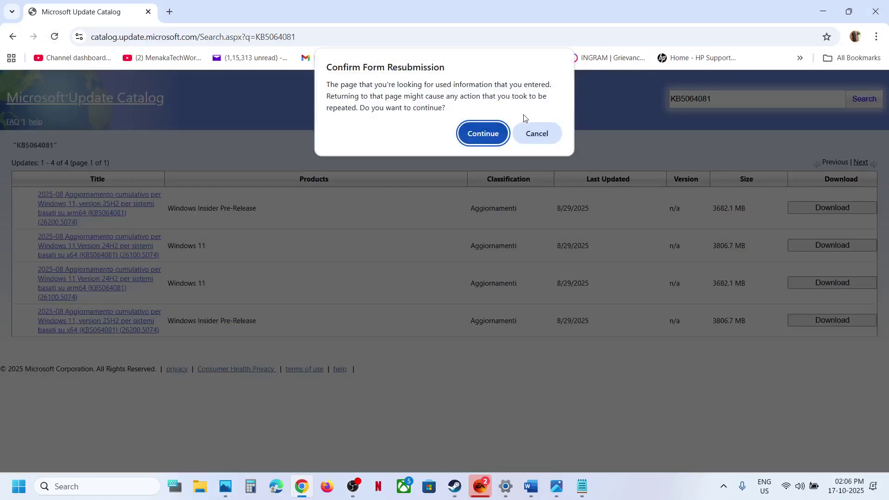
click(492, 131)
Step: Translate the Update Catalog results page from Italian into English
click(878, 37)
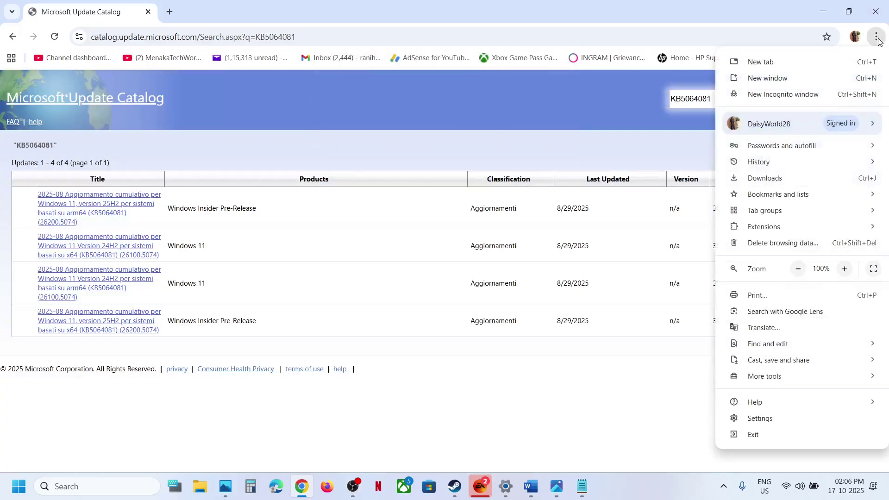
click(787, 329)
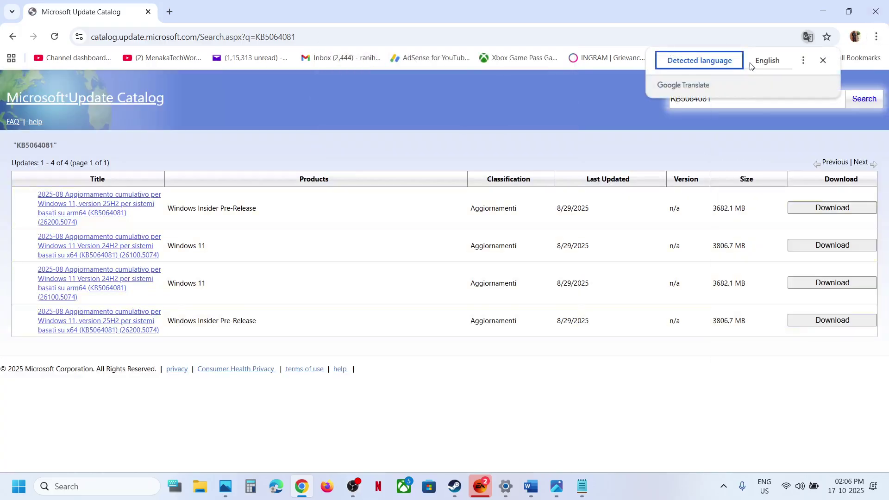
click(760, 63)
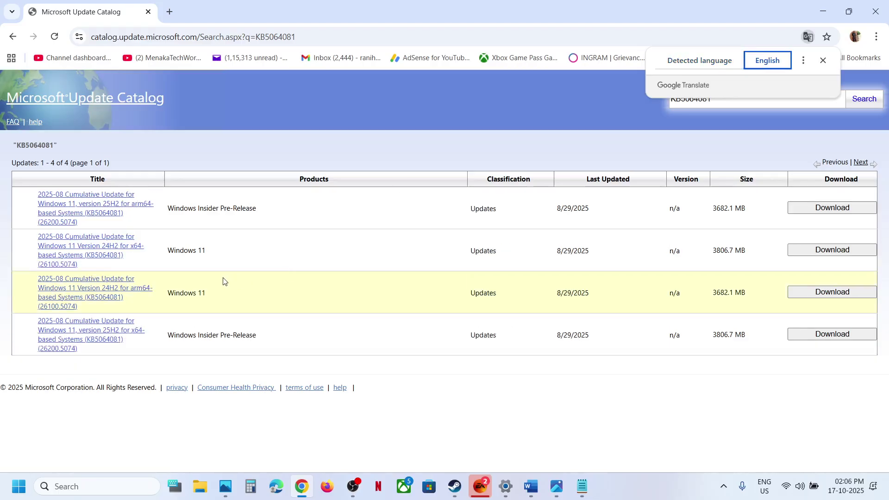
click(110, 423)
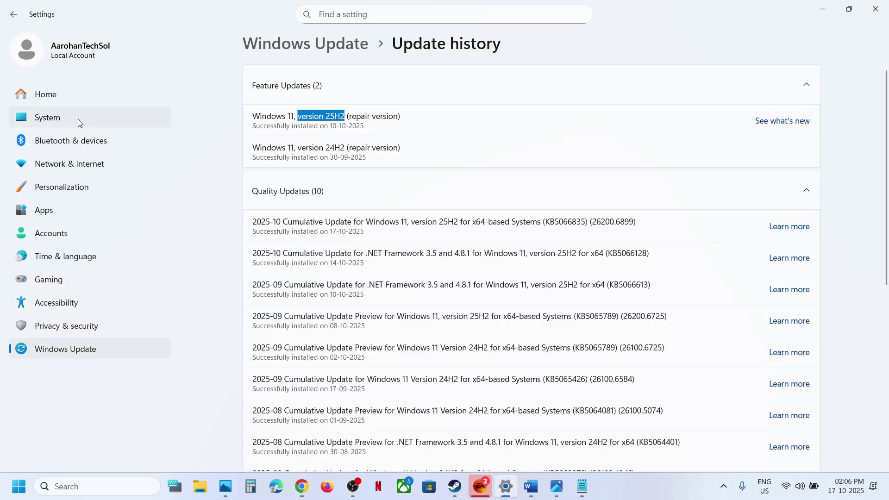
Step: Check System > About for a 64-bit, x64-based system type, then close Settings
click(77, 118)
scroll(380, 354, down, 10)
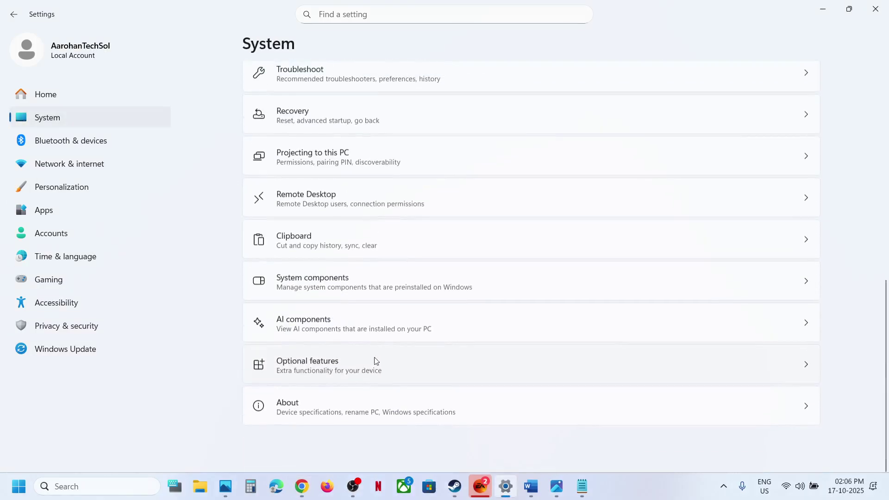
click(301, 407)
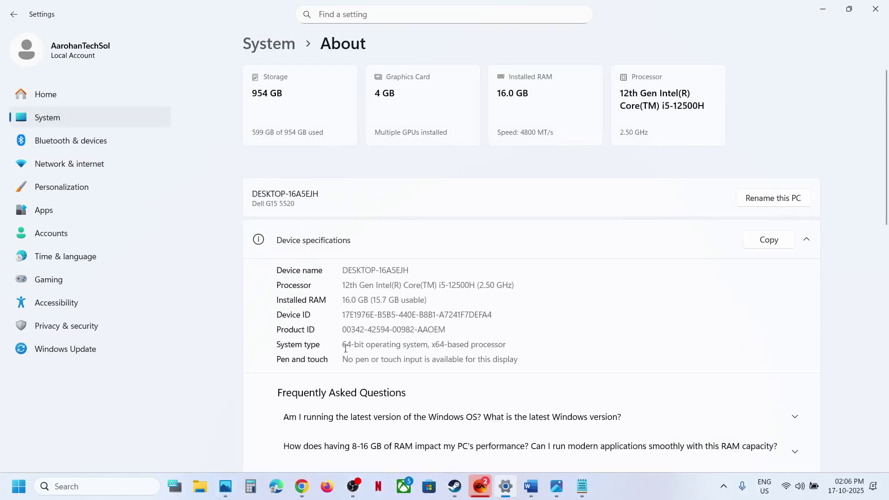
drag(343, 348, 558, 347)
click(875, 9)
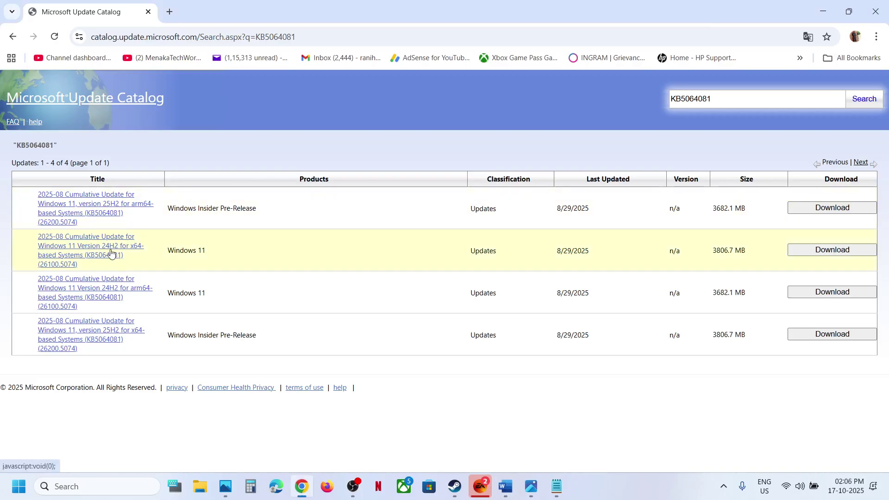
Step: Download the x64 KB5064081 .msu file for 24H2 from the catalog and check its progress
click(840, 257)
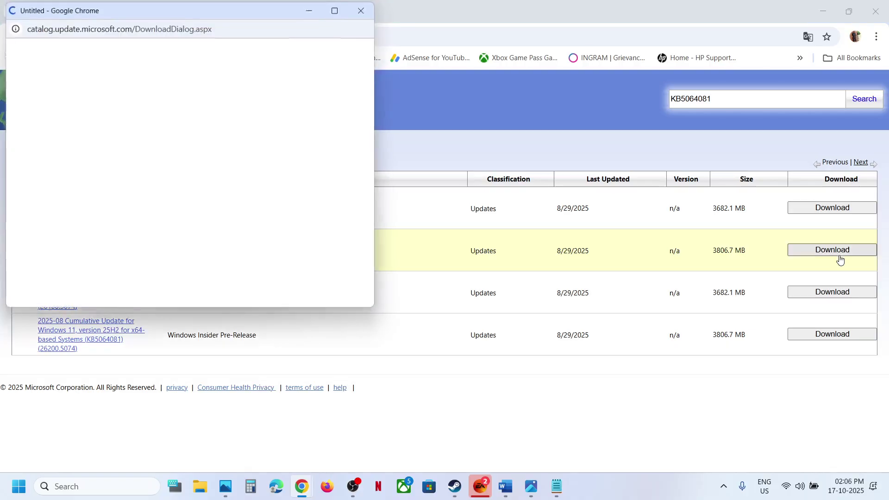
drag(256, 10, 544, 87)
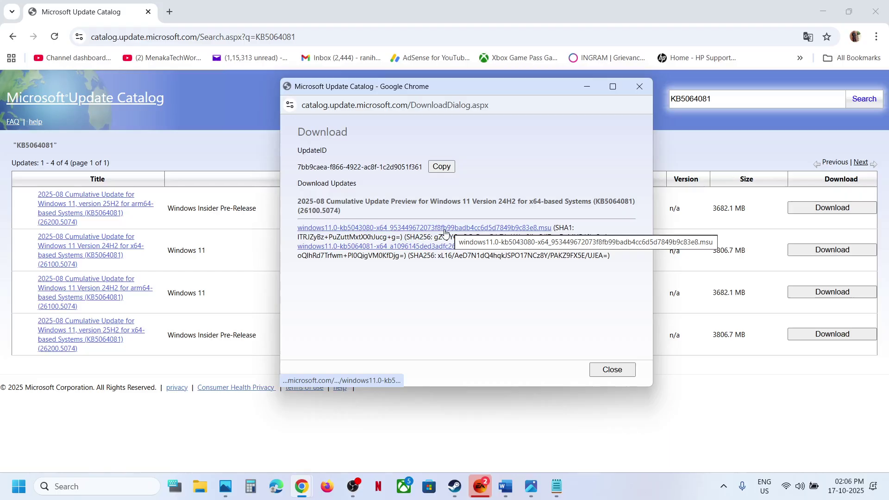
click(375, 250)
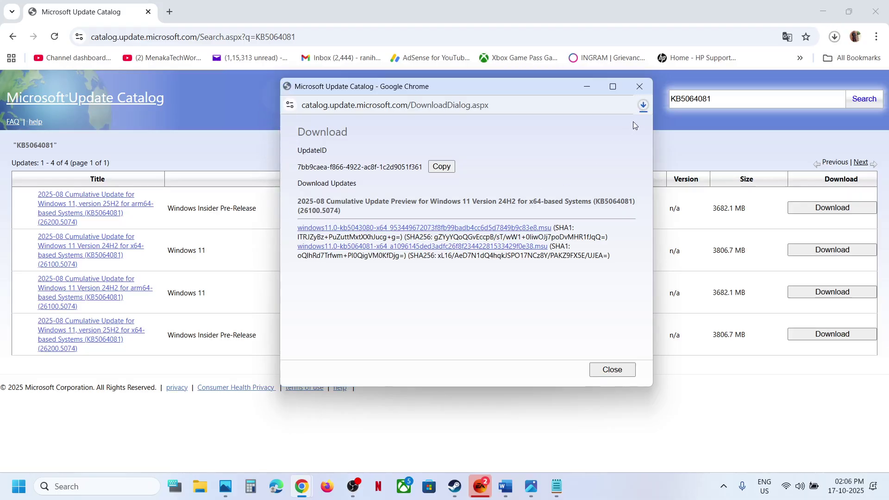
click(643, 104)
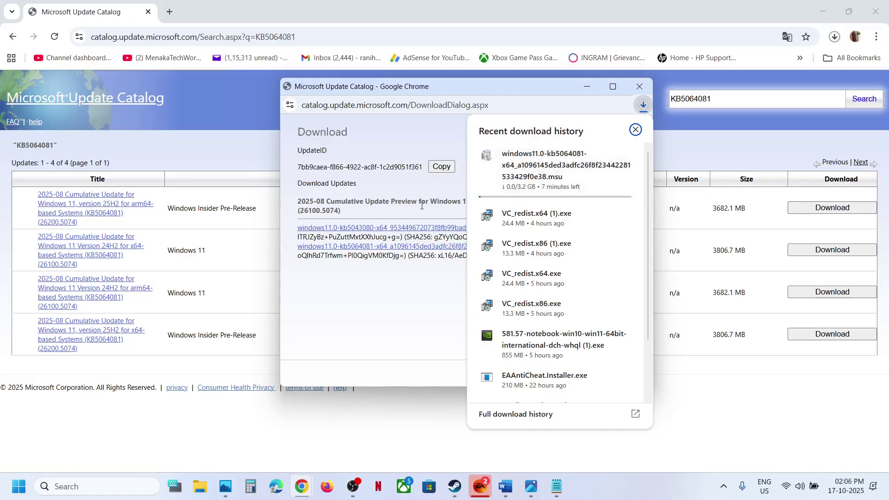
click(636, 130)
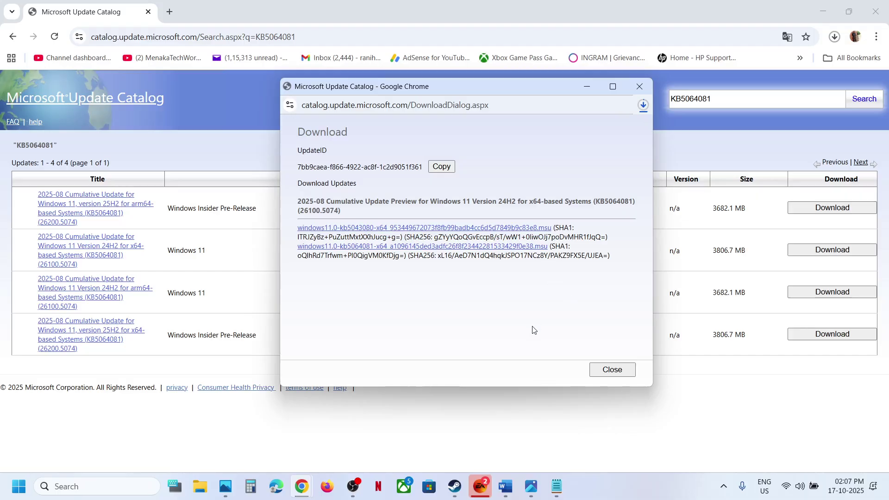
Step: Bring up the Start menu power options, then dismiss them to return to the catalog
click(19, 486)
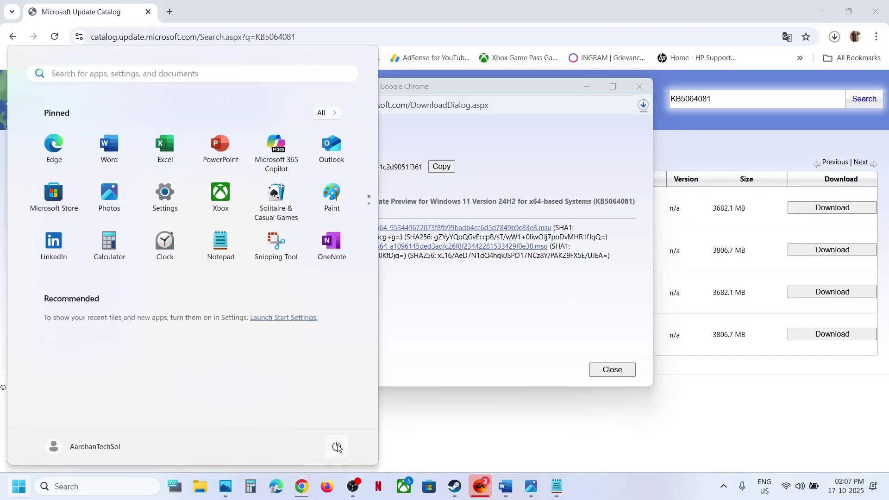
click(337, 445)
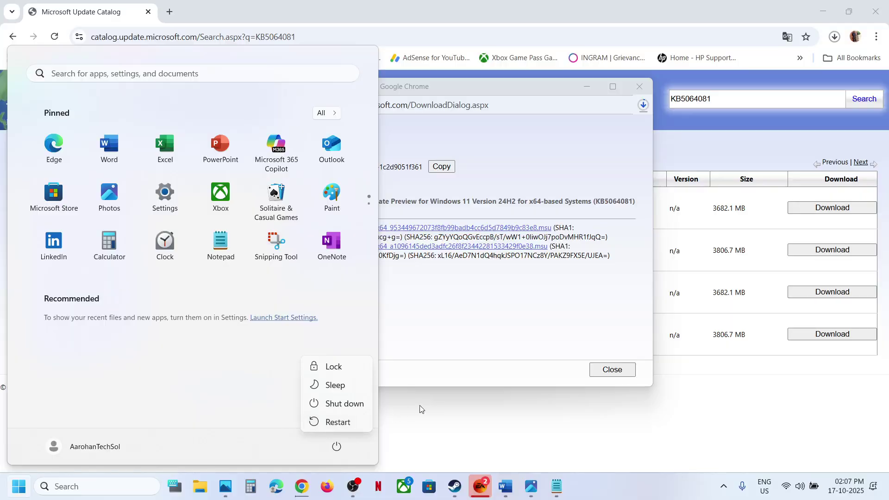
click(499, 417)
click(500, 416)
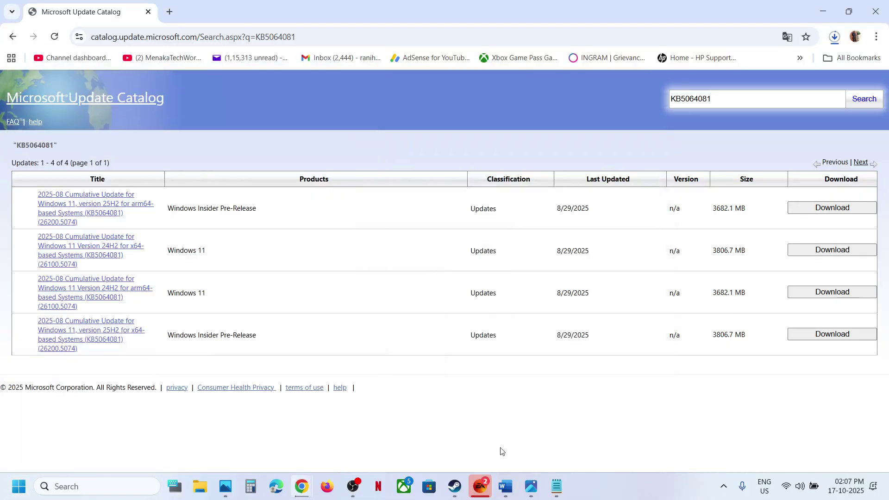
Step: Highlight the Step 1 pause-and-restart instruction in Word and open Windows Settings
click(506, 486)
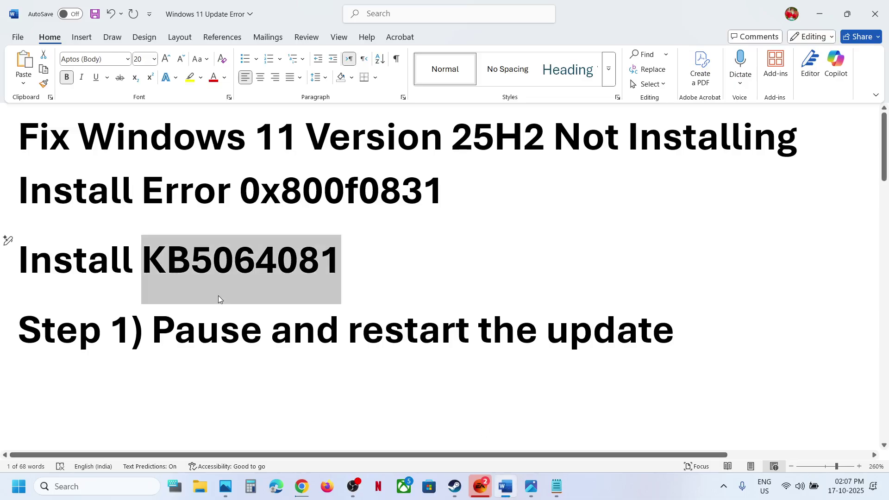
drag(153, 331, 677, 336)
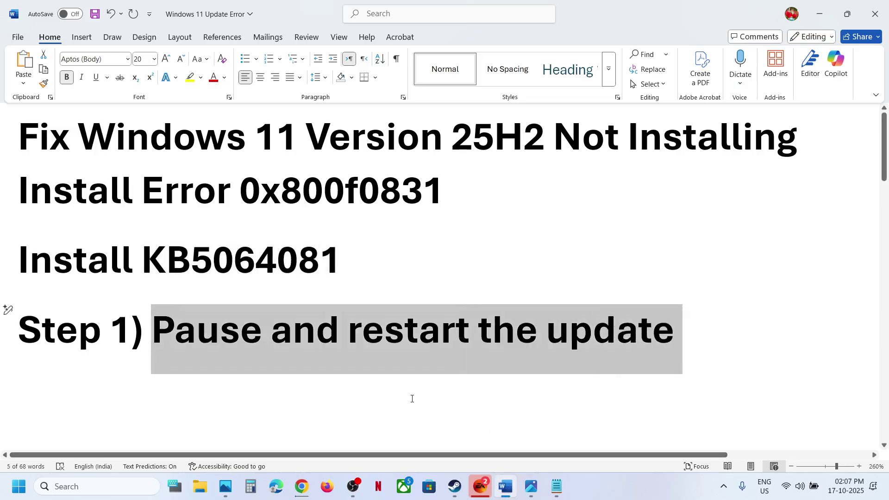
key(super+i)
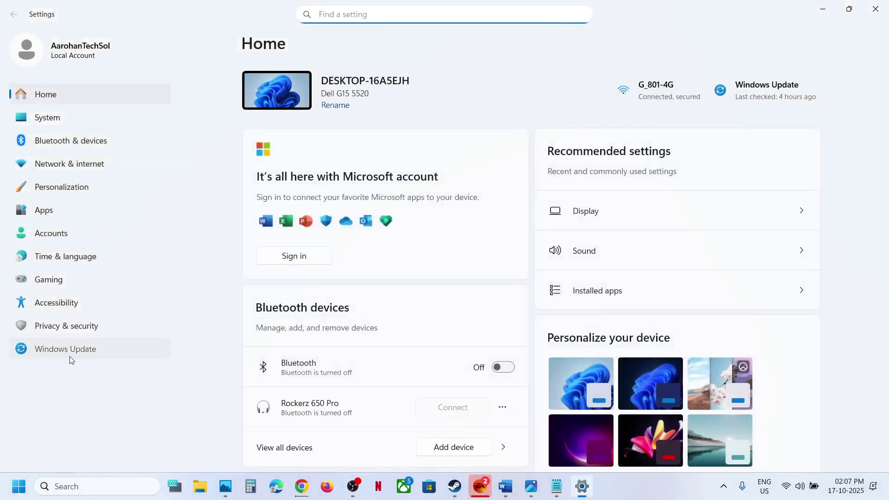
Step: Pause Windows updates for one week, then resume them to trigger a fresh check
click(70, 352)
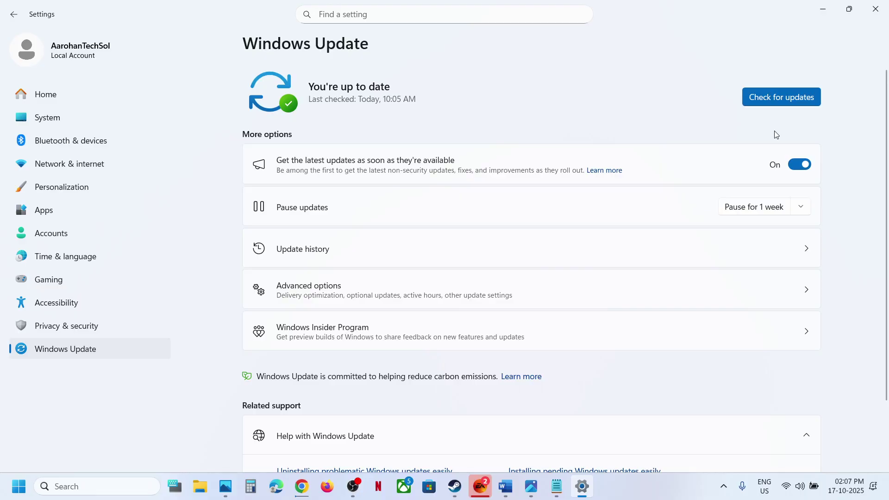
click(742, 213)
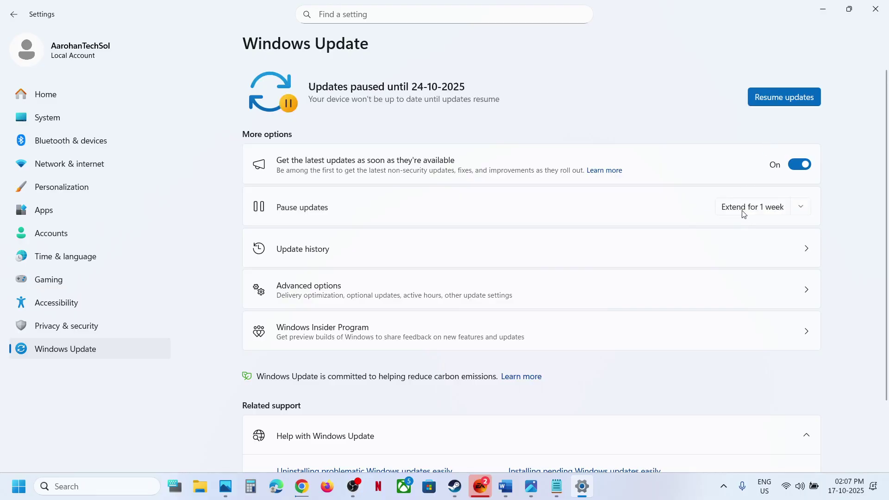
click(768, 98)
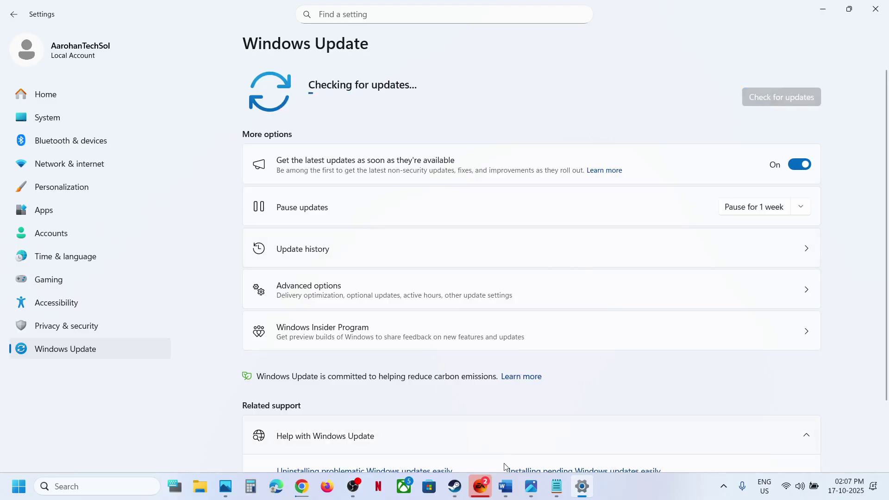
Step: Scroll the Word document down to Step 2 and start a Windows search
click(506, 487)
scroll(268, 327, down, 5)
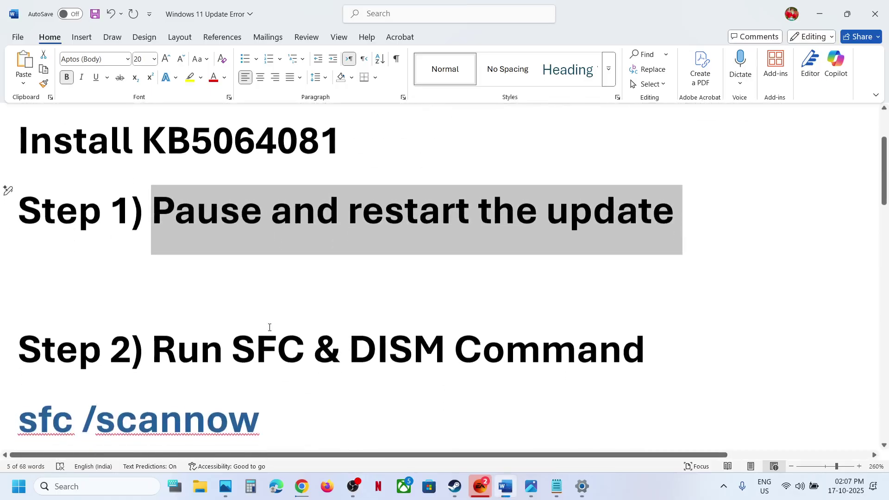
scroll(325, 306, down, 1)
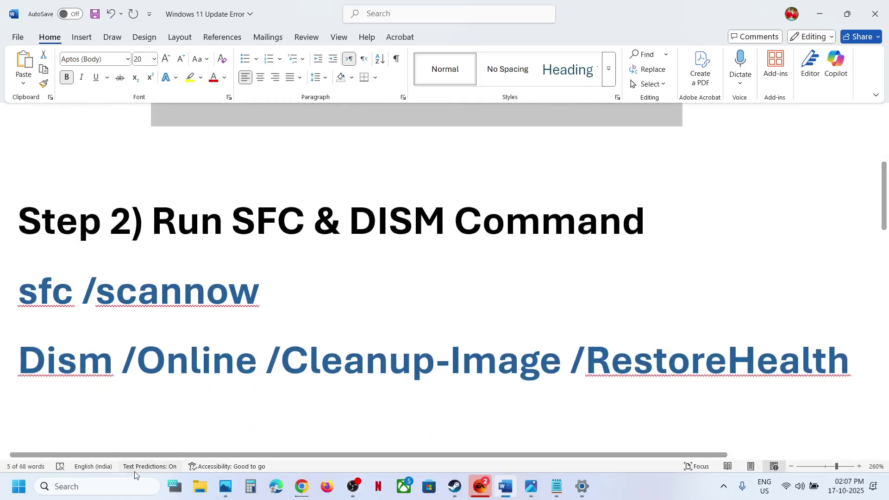
click(88, 486)
Step: Launch Command Prompt as administrator, approving the access prompt
text(cmd)
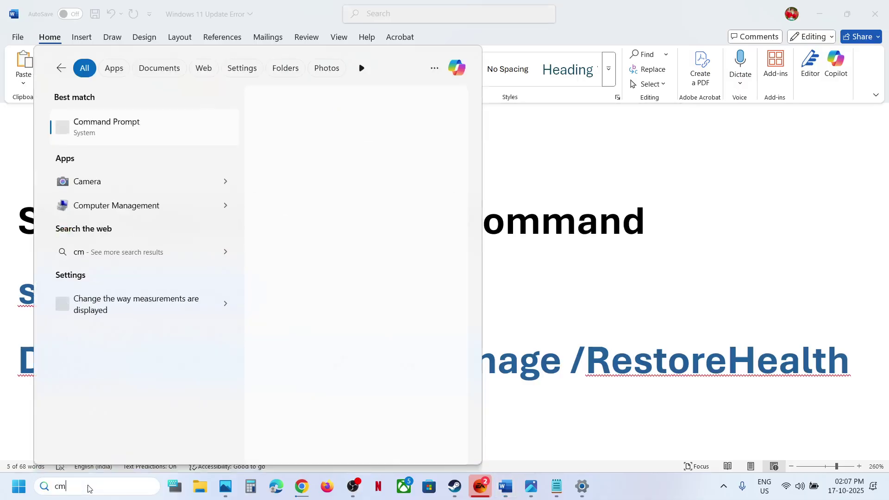
right_click(98, 135)
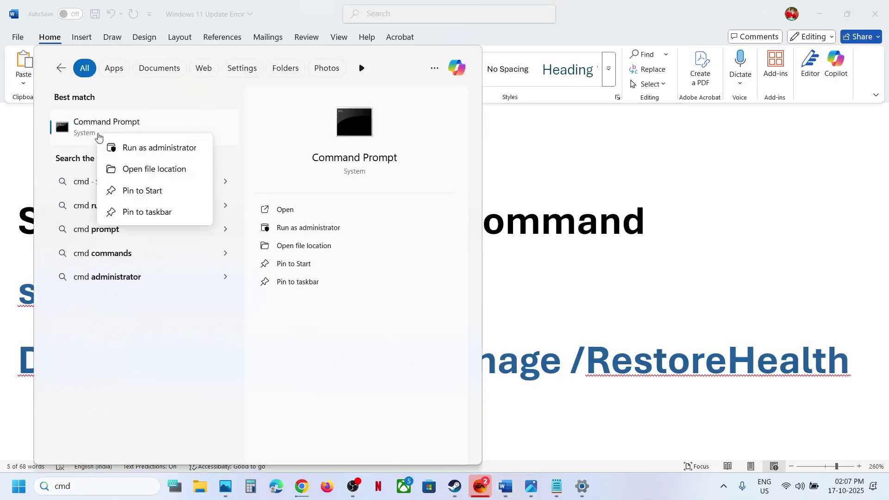
click(157, 147)
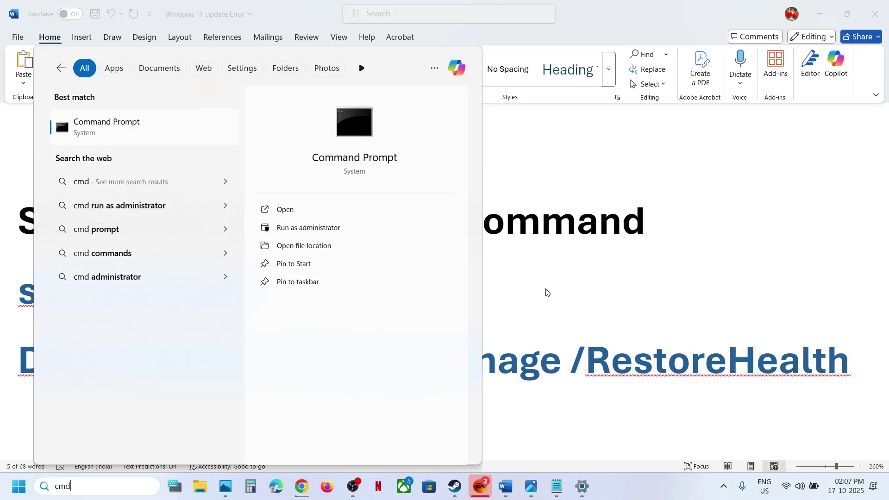
click(391, 332)
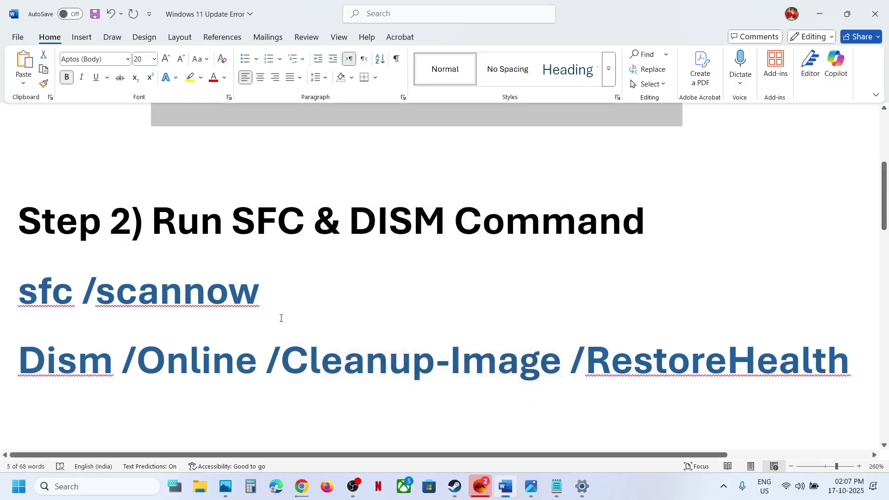
Step: Copy sfc /scannow from Word, run it in the admin console, and move the console right
triple_click(46, 293)
key(super+c)
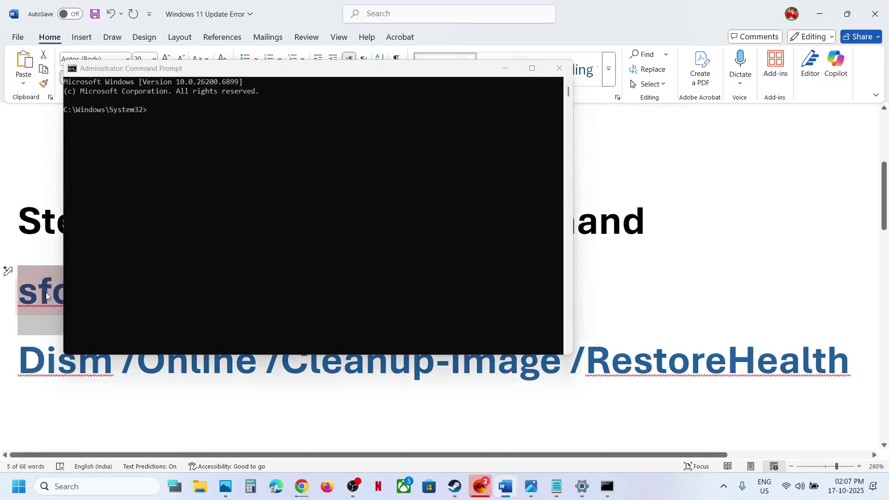
click(284, 214)
right_click(284, 214)
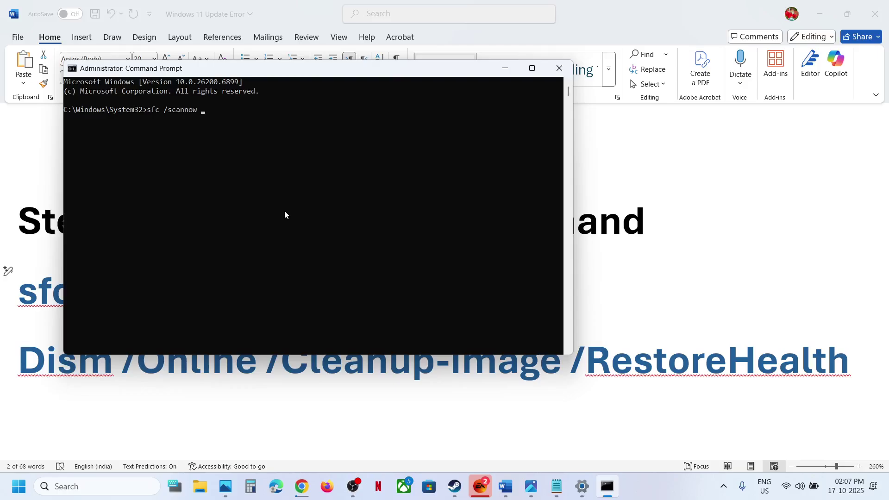
key(Return)
drag(311, 73, 592, 126)
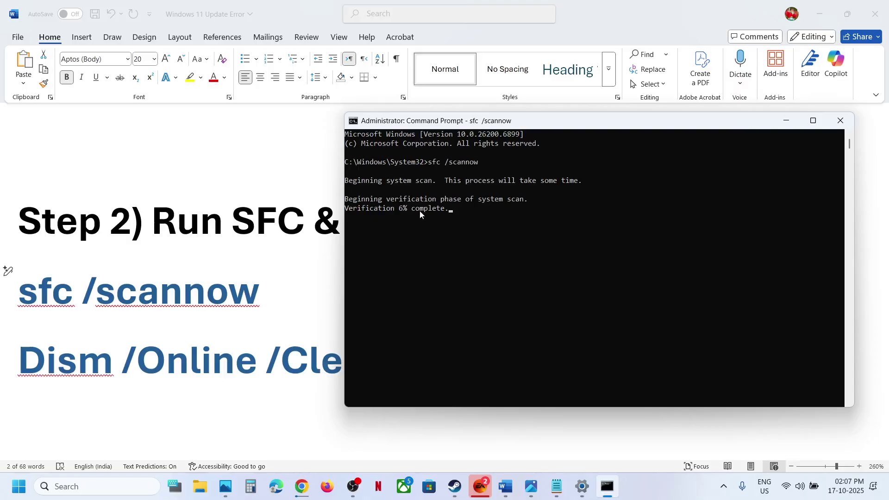
Step: Select the Dism RestoreHealth command line in Word and check on the sfc scan
click(251, 357)
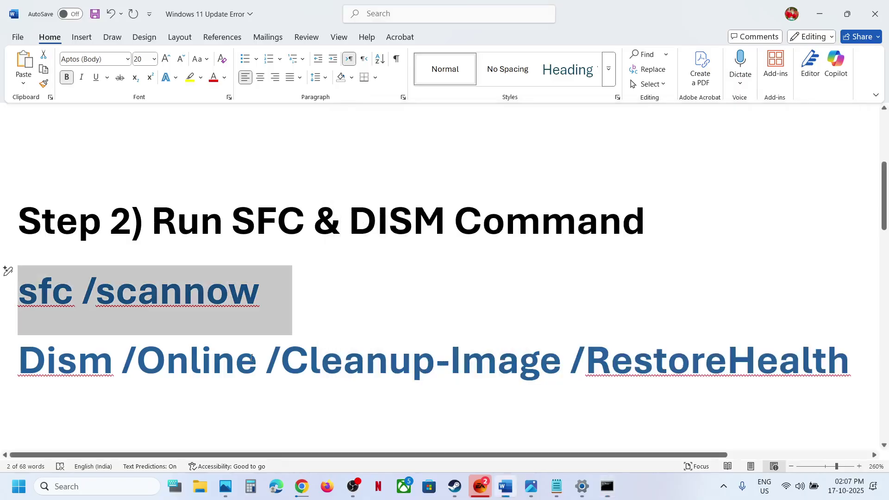
triple_click(251, 358)
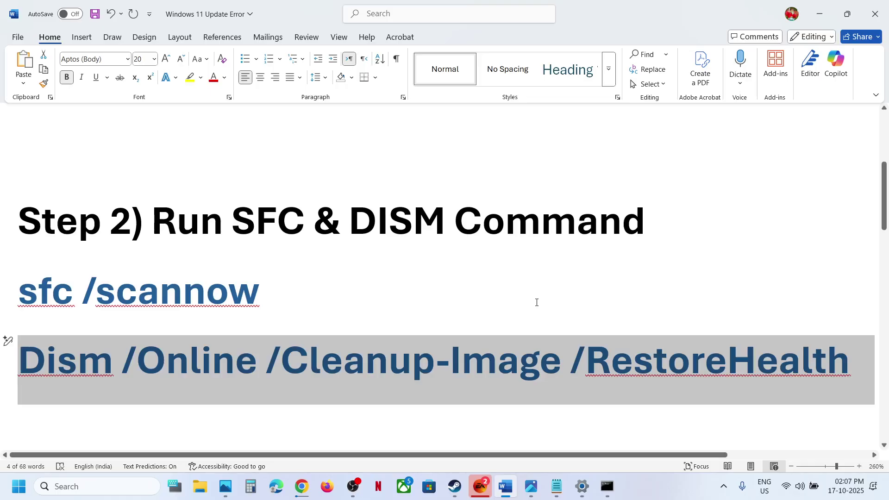
key(alt+Tab)
key(alt+Tab)
Step: Glance at the Start menu power options, then scroll Word down to Step 3
key(super)
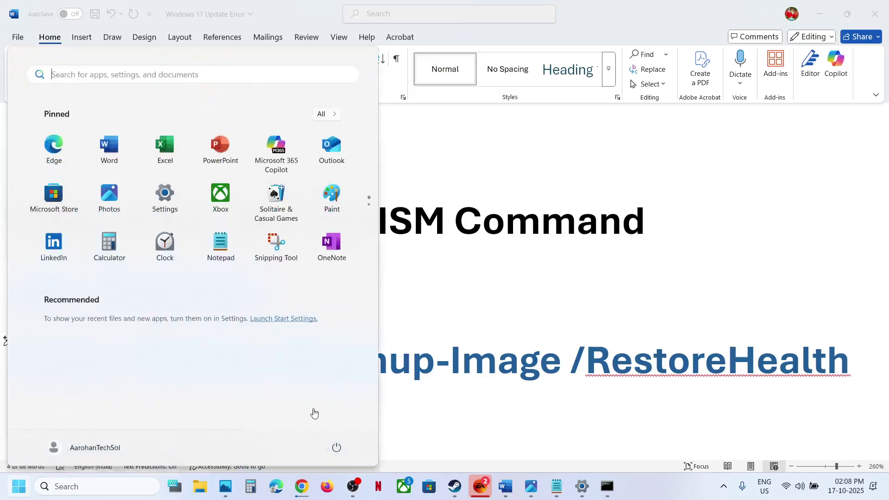
click(336, 447)
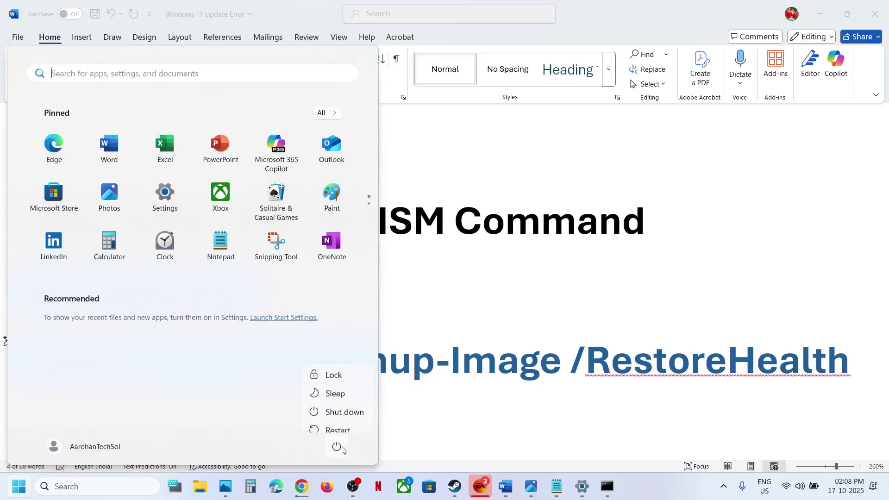
click(468, 394)
scroll(469, 393, down, 3)
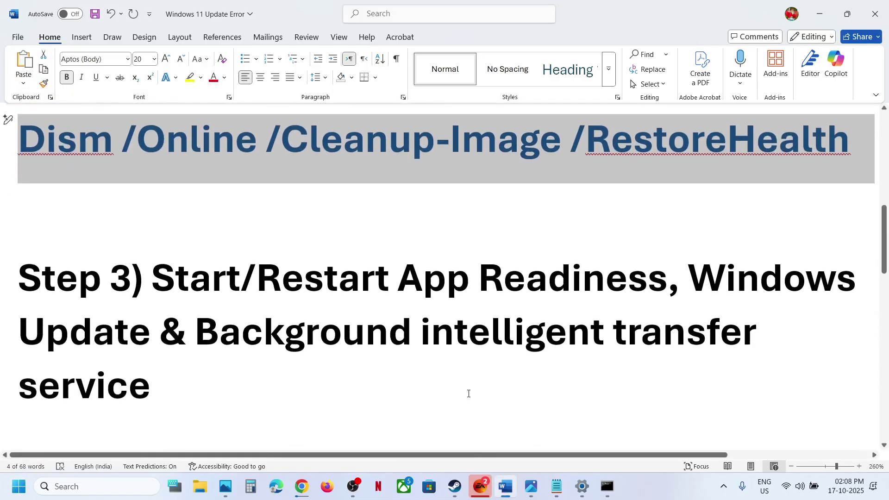
Step: Search for 'services' and launch the Services console
click(99, 487)
text(serv)
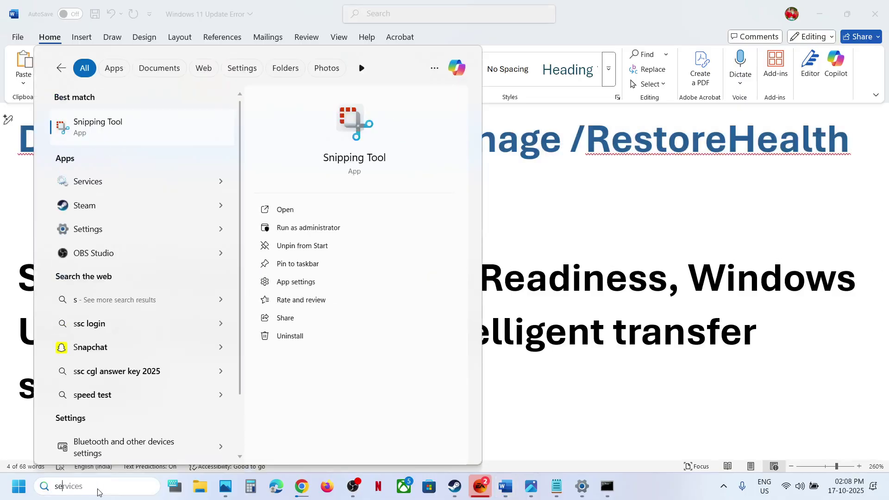
text(ices)
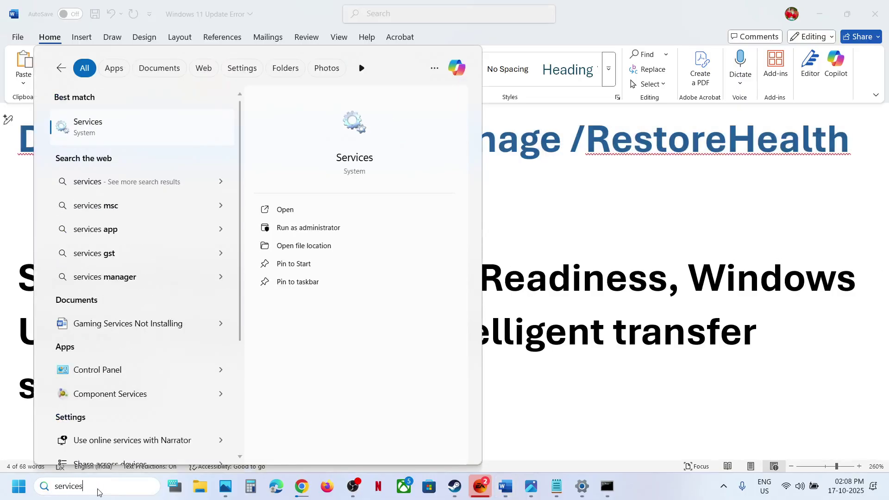
key(Return)
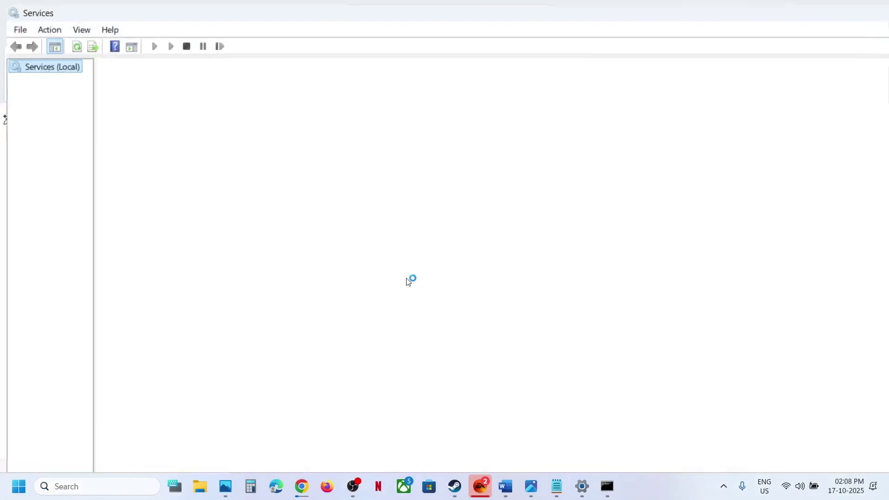
Step: Set App Readiness startup type to Automatic, apply it, and start the service
double_click(241, 146)
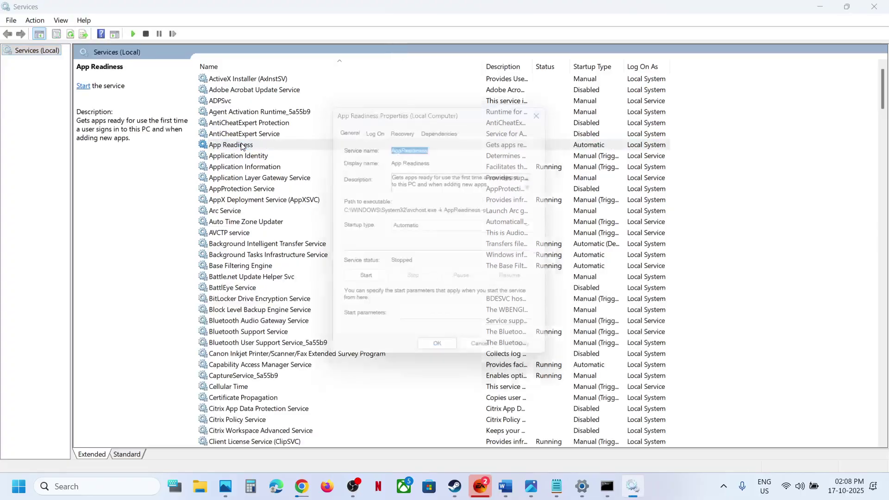
click(419, 230)
click(419, 246)
click(537, 360)
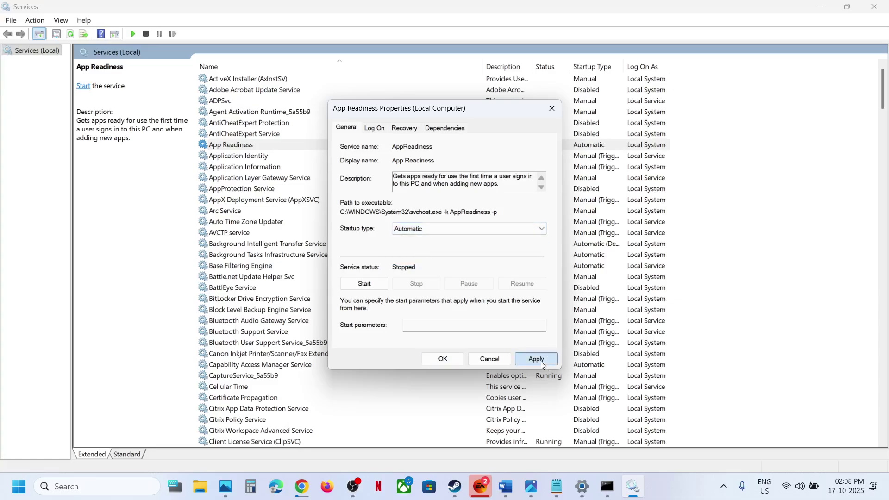
click(365, 283)
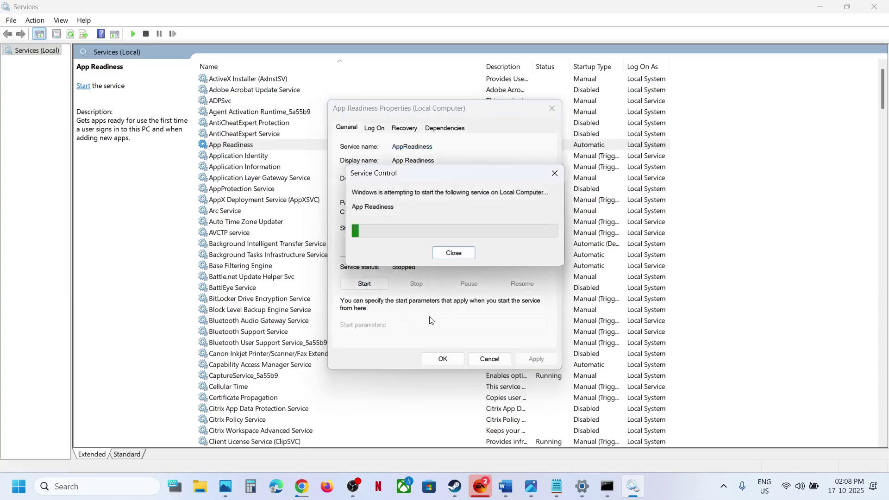
click(443, 359)
click(260, 149)
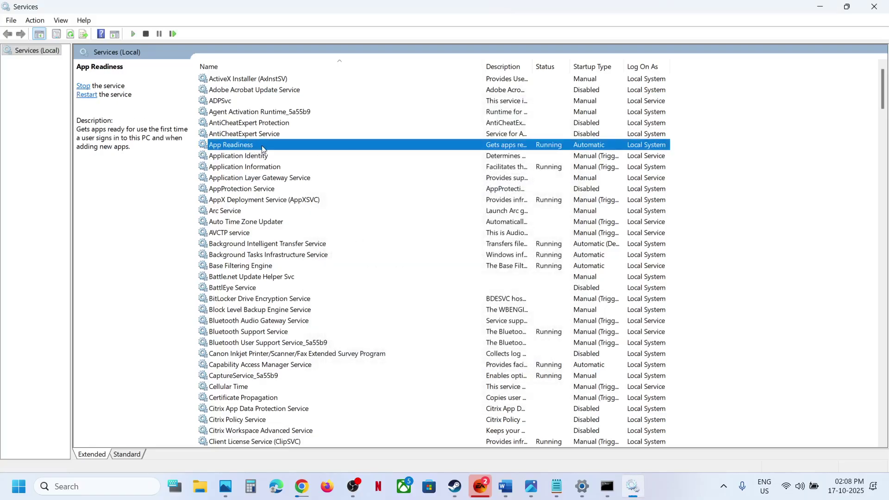
Step: Restart the App Readiness service from its context menu
right_click(262, 149)
click(303, 205)
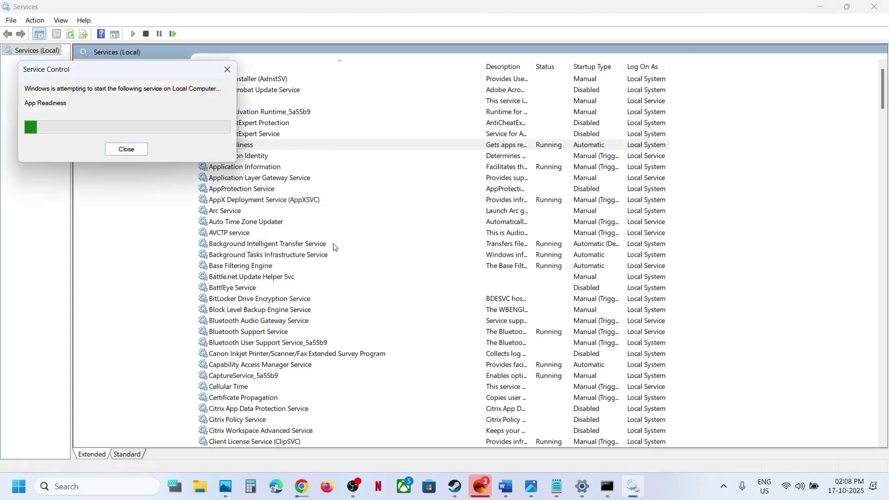
click(288, 310)
Step: Set the Windows Update service to Automatic startup and restart it
key(w)
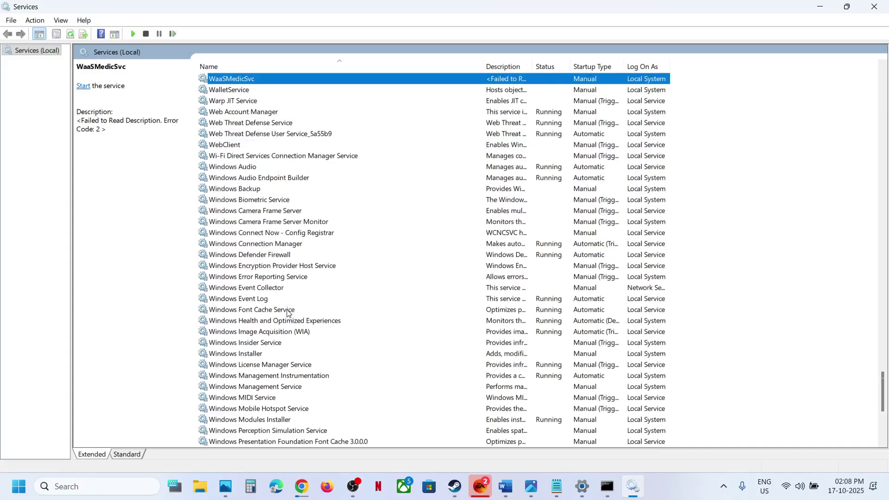
scroll(288, 312, down, 7)
click(256, 290)
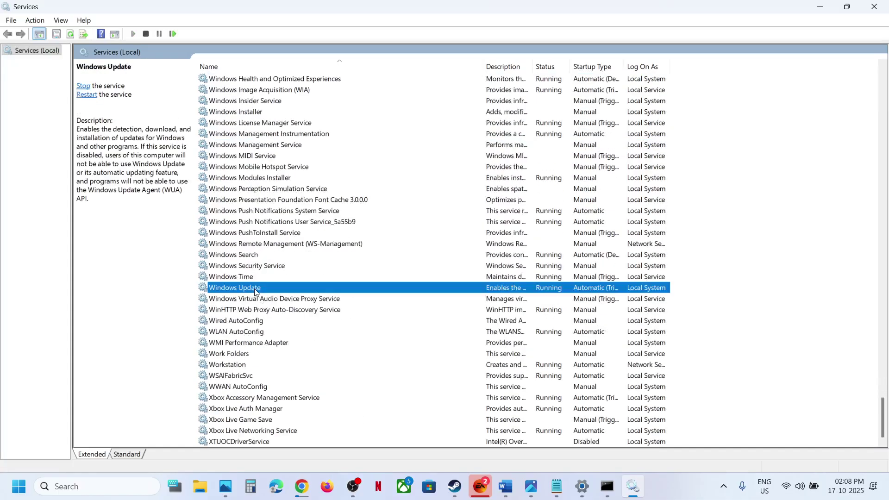
double_click(302, 290)
click(441, 229)
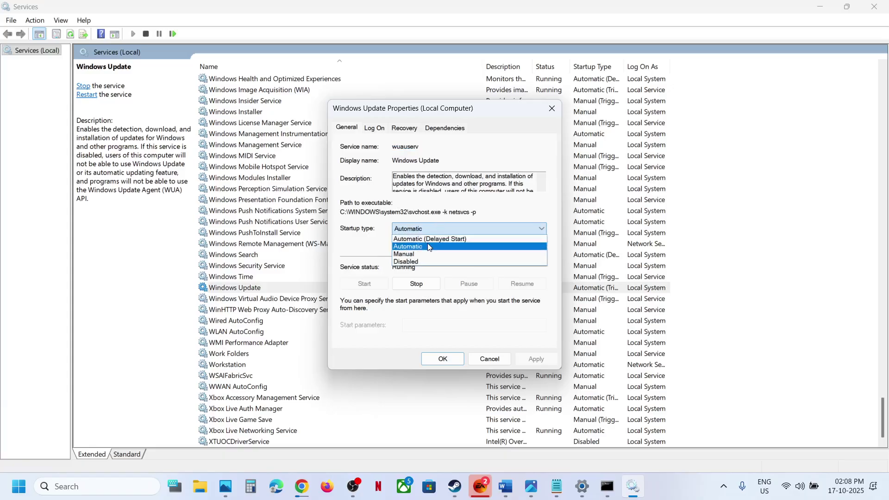
click(430, 247)
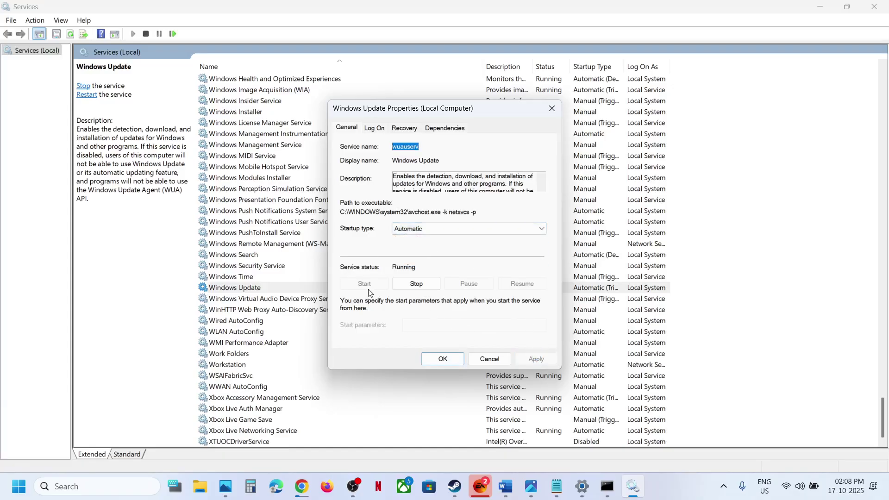
click(443, 359)
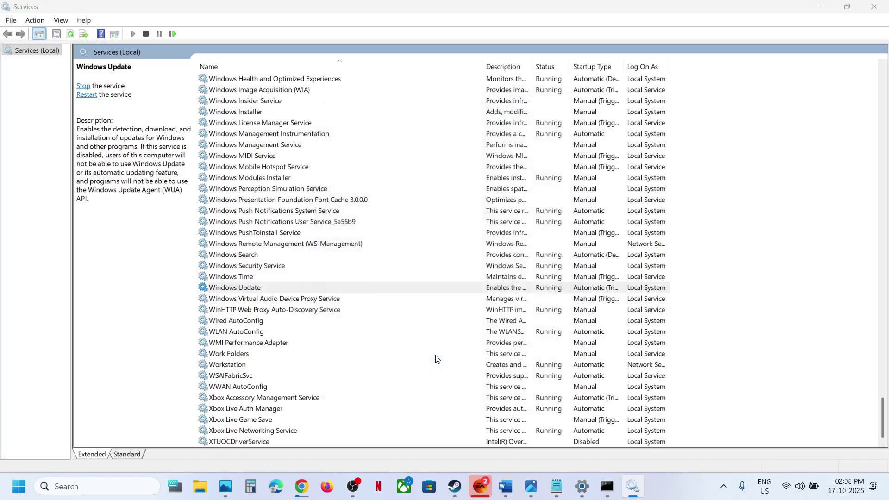
right_click(259, 289)
click(291, 349)
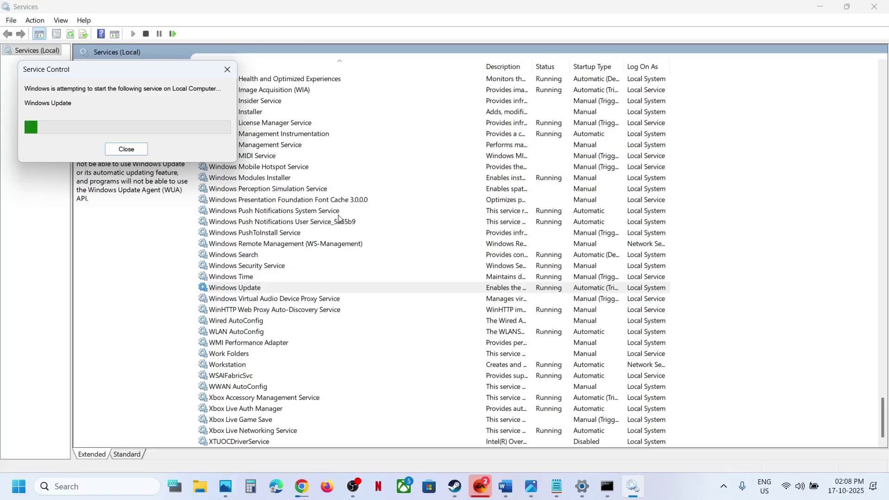
Step: Set Background Intelligent Transfer Service startup to Automatic, apply it, and restart the service
click(339, 214)
key(b)
scroll(341, 219, up, 3)
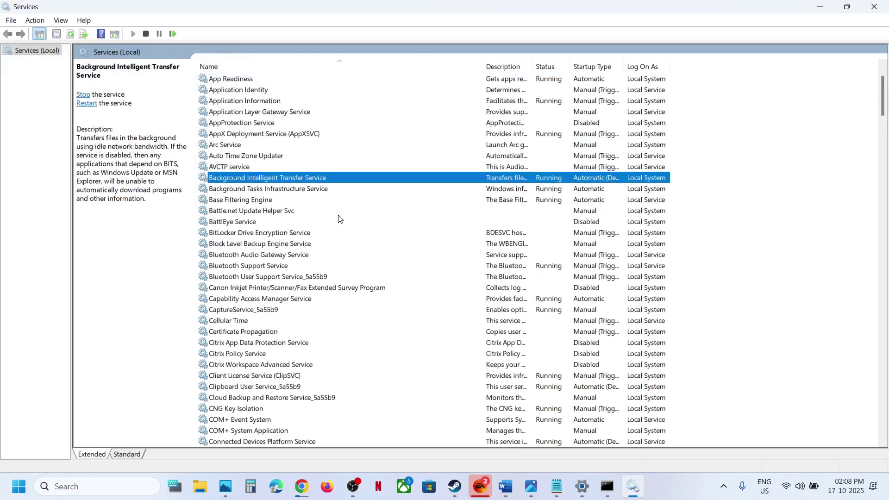
double_click(322, 180)
click(433, 229)
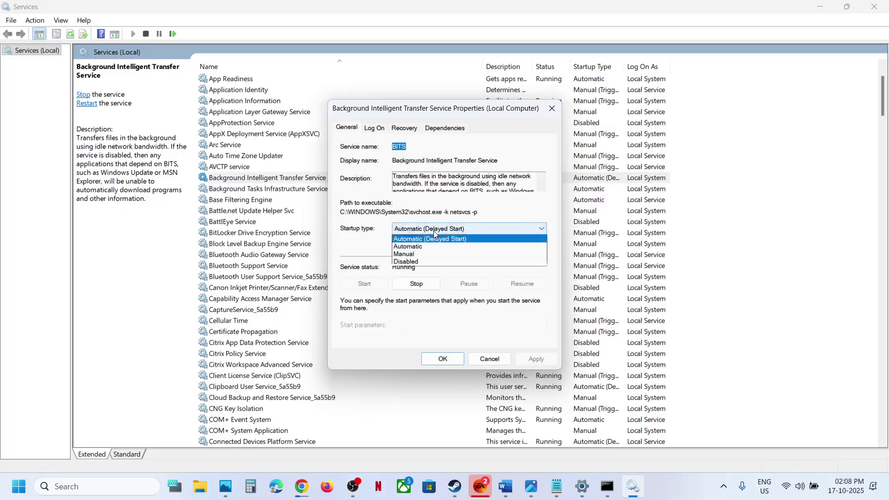
click(432, 247)
click(536, 361)
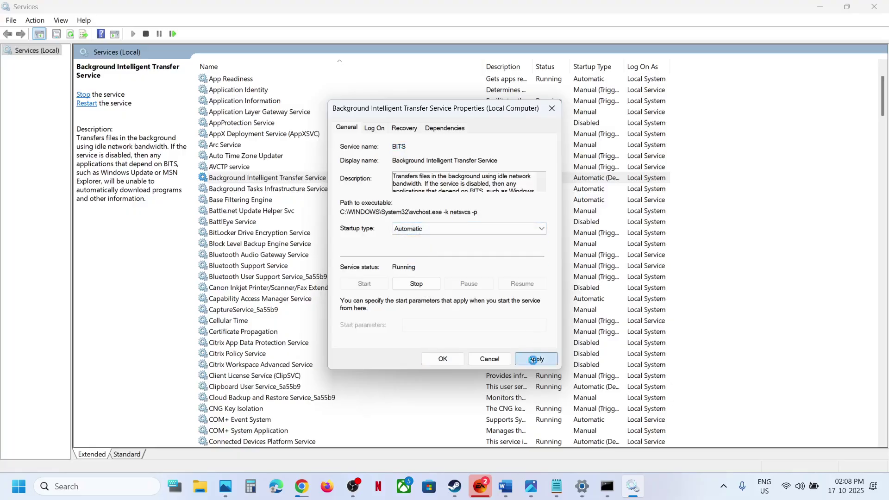
click(443, 359)
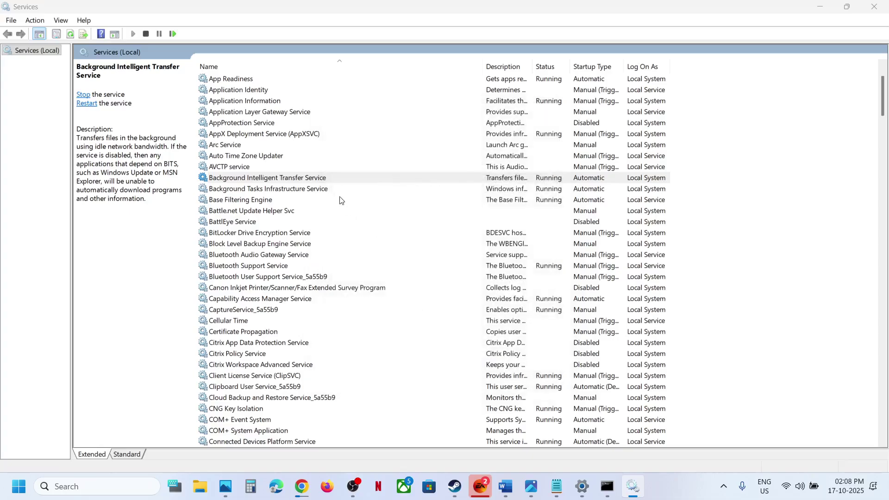
right_click(325, 181)
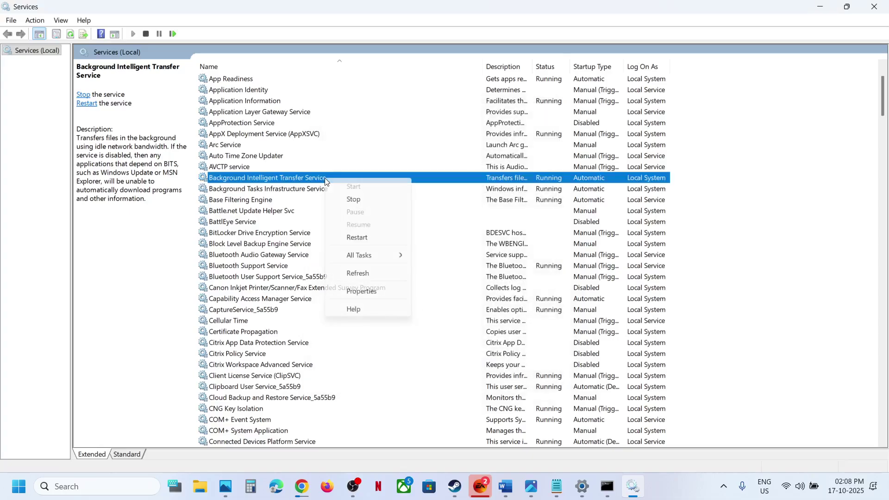
click(359, 238)
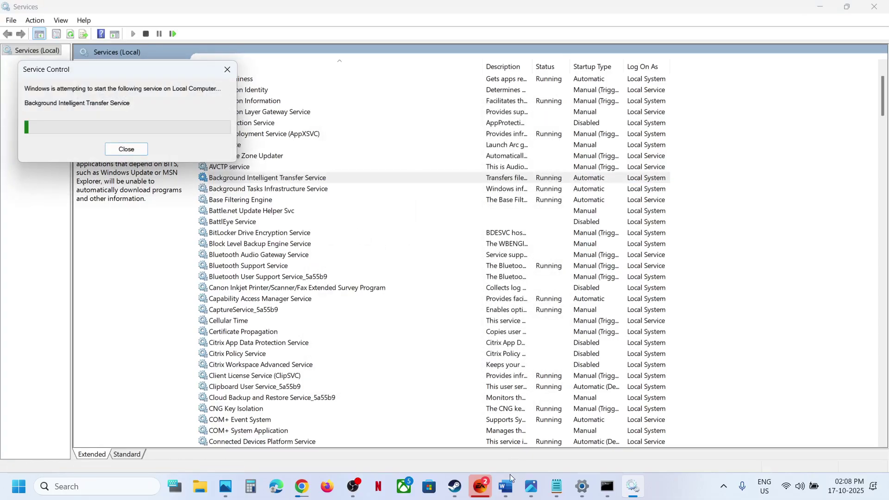
Step: Open the Windows 11 download link from the Word notes and highlight the Installation Assistant heading
click(511, 493)
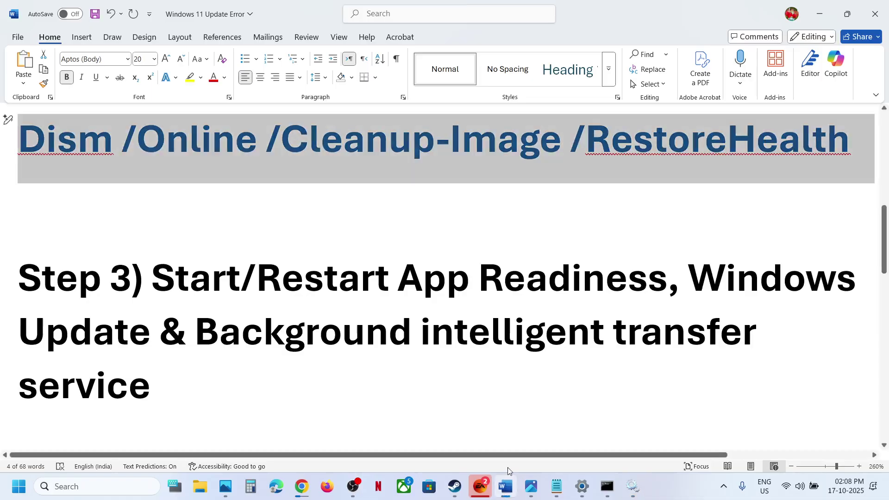
scroll(319, 298, down, 8)
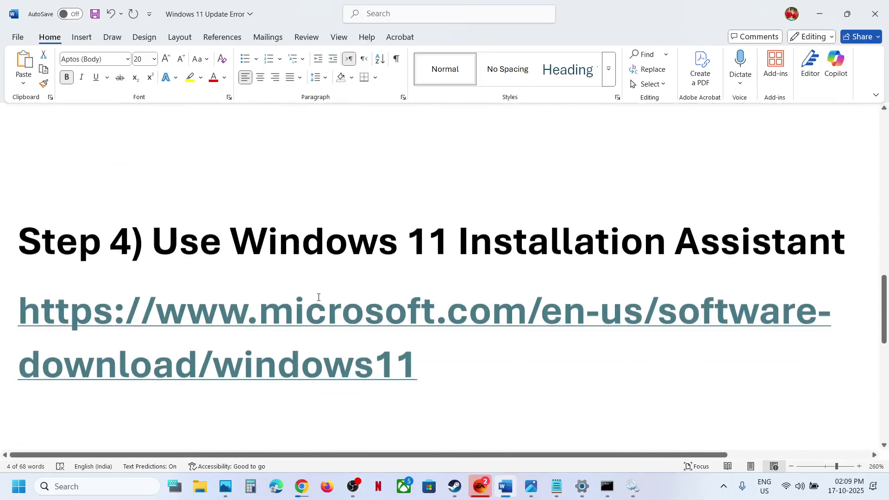
ctrl+click(330, 319)
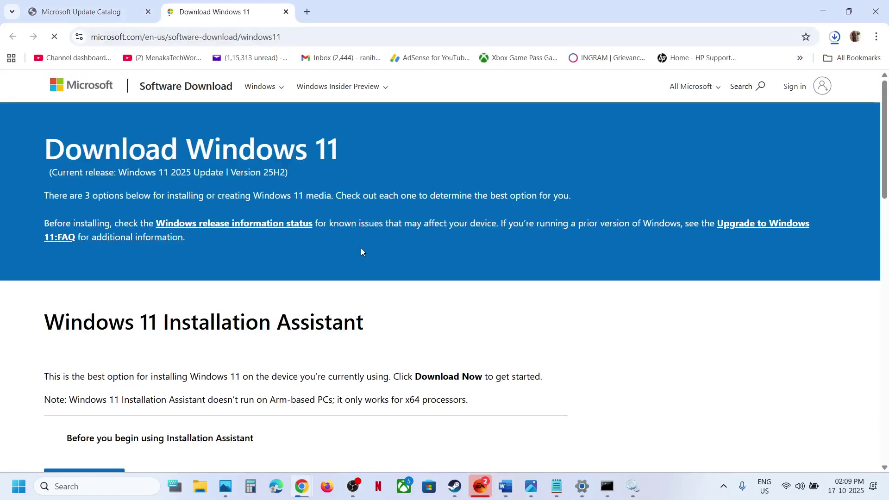
scroll(360, 271, down, 1)
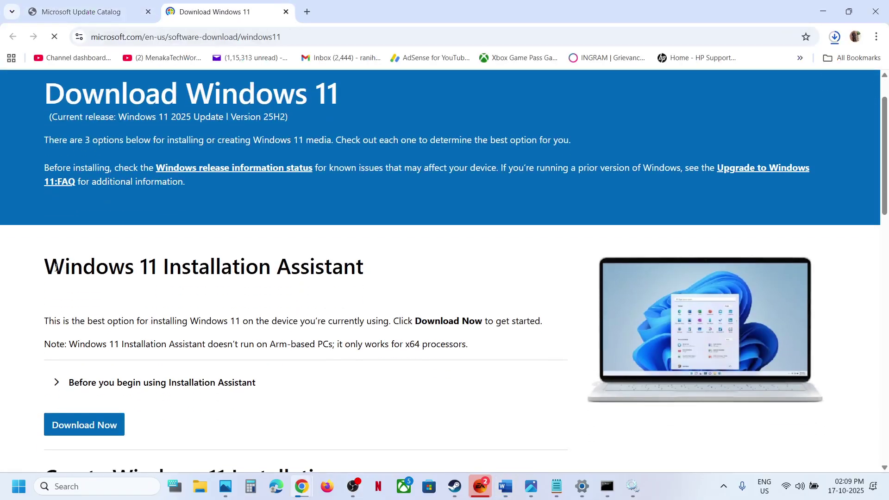
drag(65, 266, 287, 294)
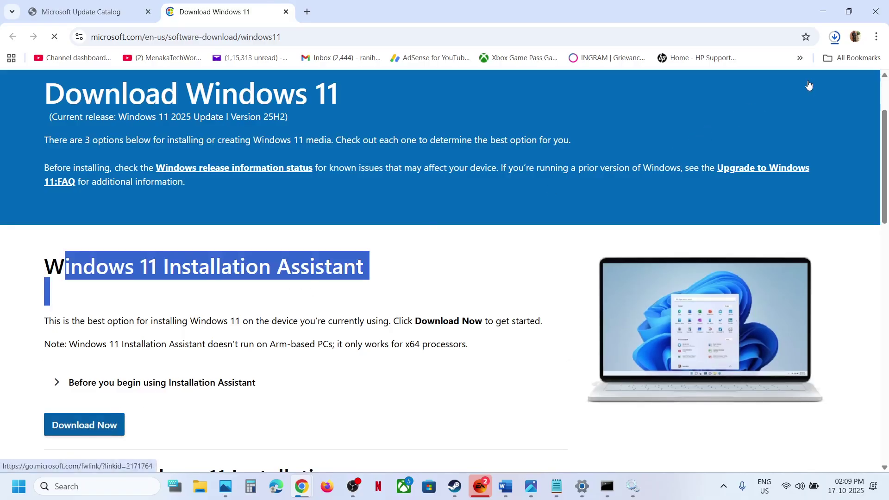
Step: Download and run Windows11InstallationAssistant.exe, approve UAC, and close it after it reports the latest version
click(84, 424)
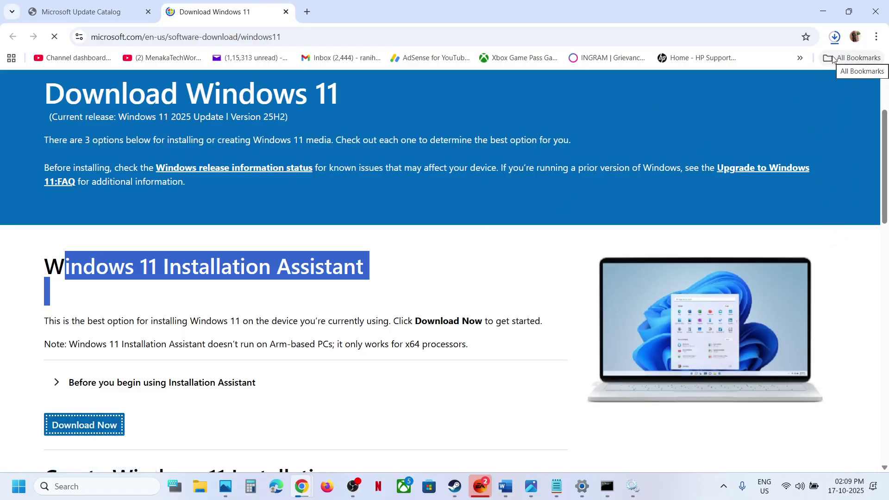
click(835, 37)
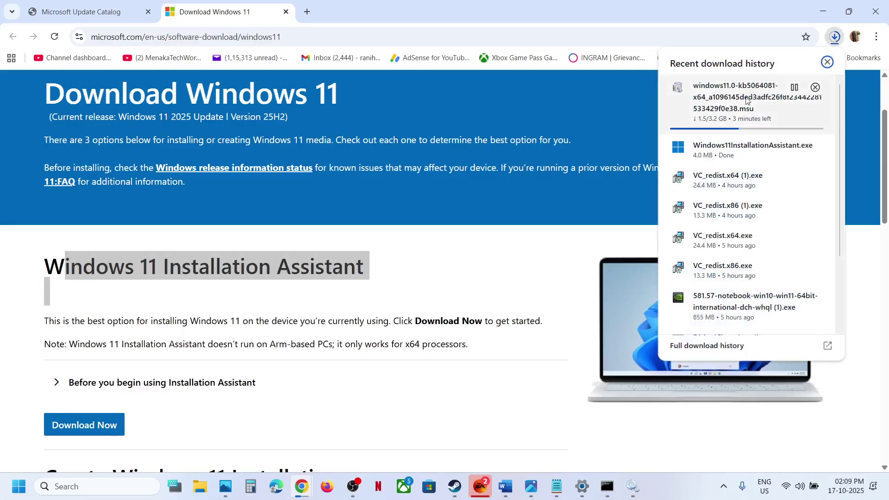
click(729, 155)
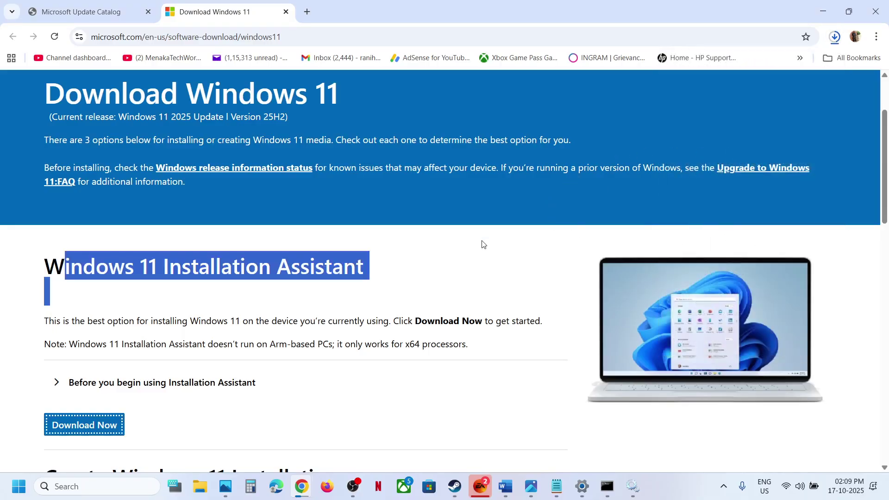
click(394, 343)
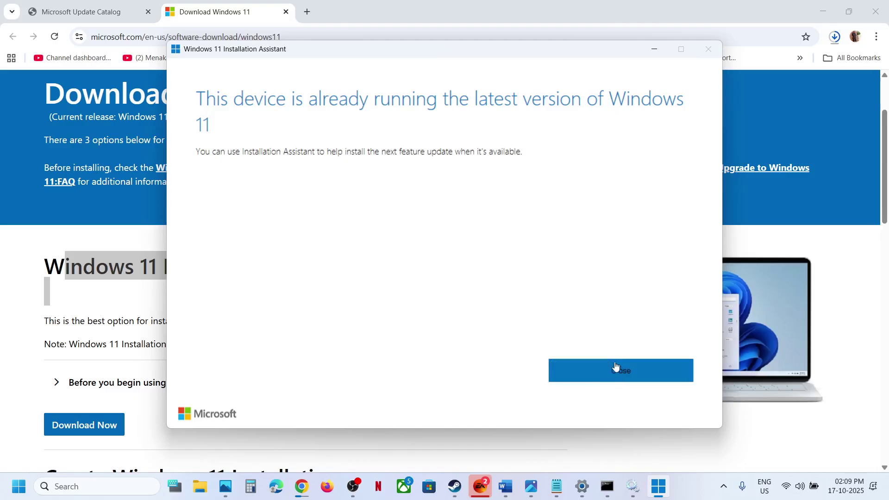
click(604, 370)
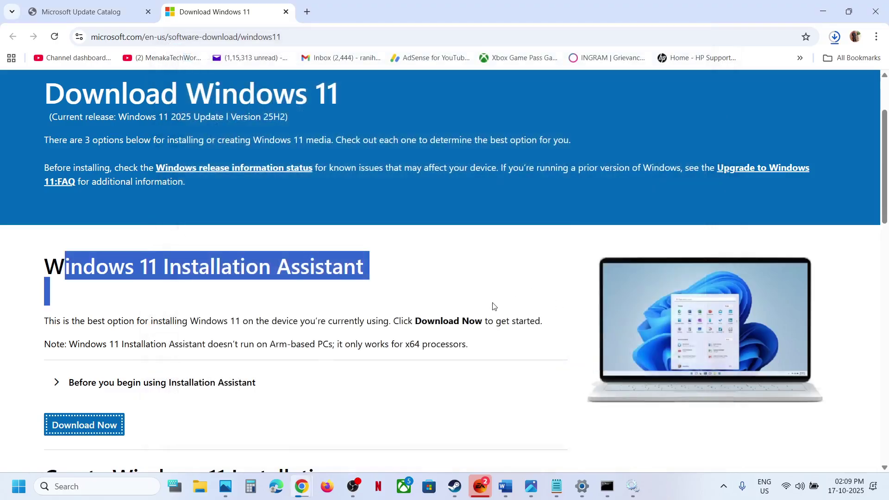
Step: Scroll the Word notes to Step 5, 'Fix Problems Using Windows Update', then return to Windows Update settings
click(506, 487)
scroll(338, 323, down, 5)
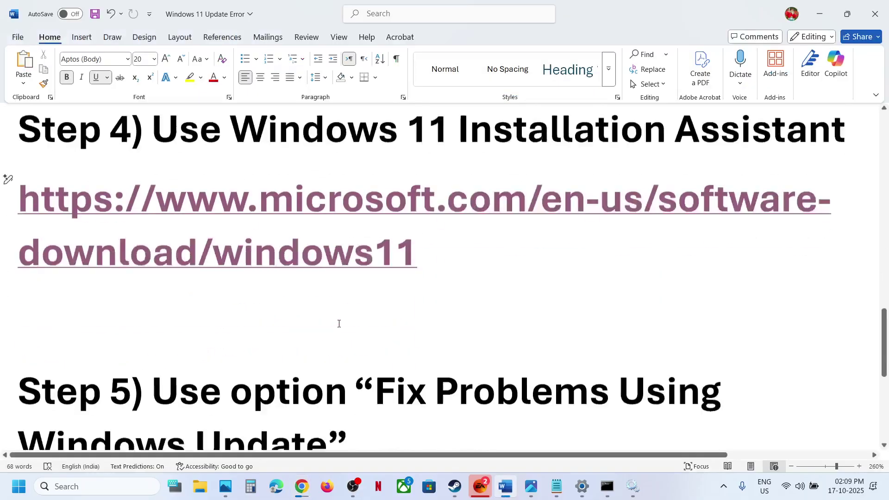
scroll(361, 315, down, 1)
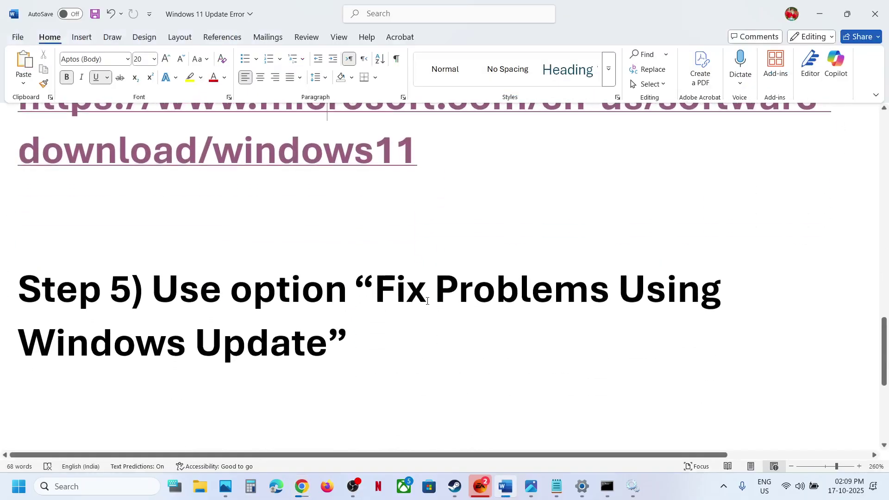
key(alt+Tab)
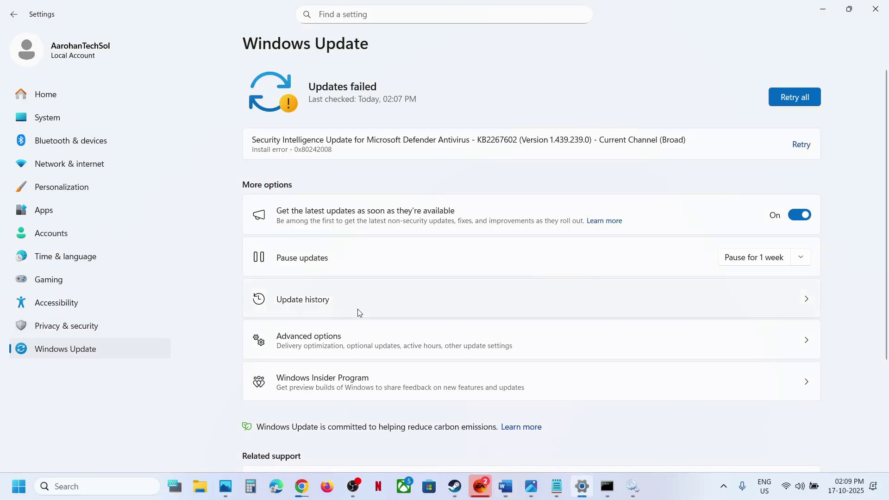
Step: Retry the failed Defender update, then go to Windows Update Advanced options > Recovery
click(801, 148)
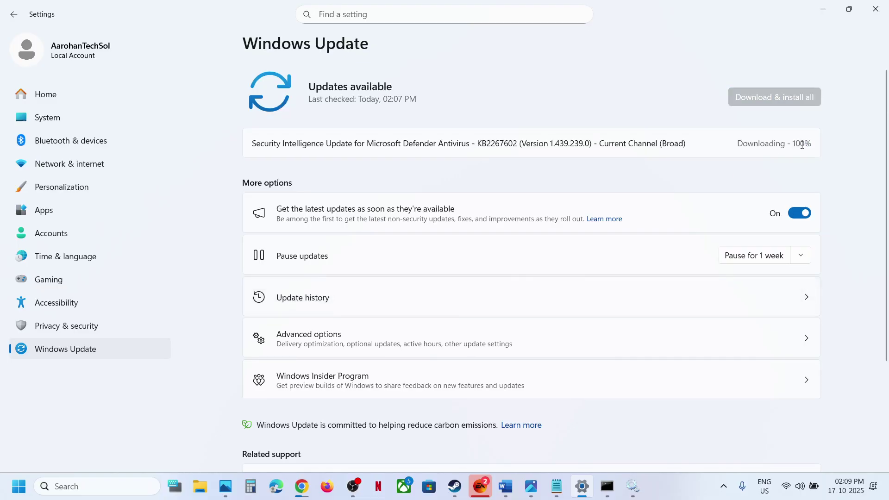
click(337, 343)
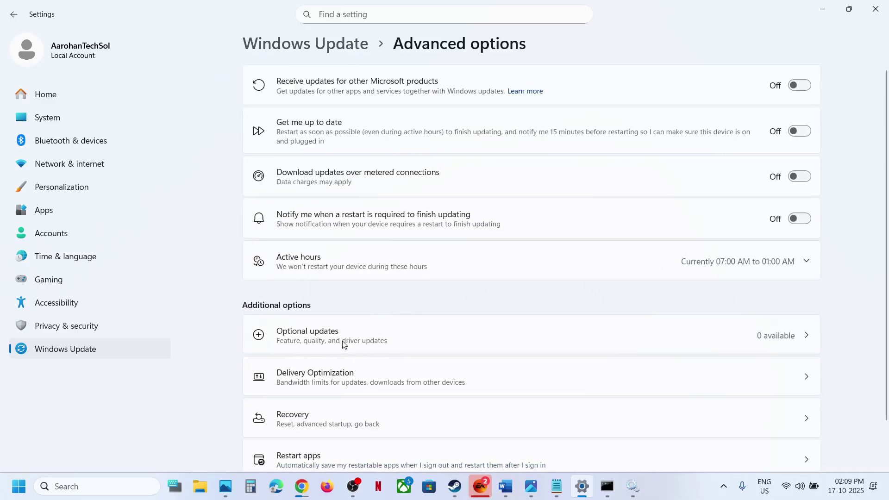
scroll(344, 345, down, 2)
click(339, 334)
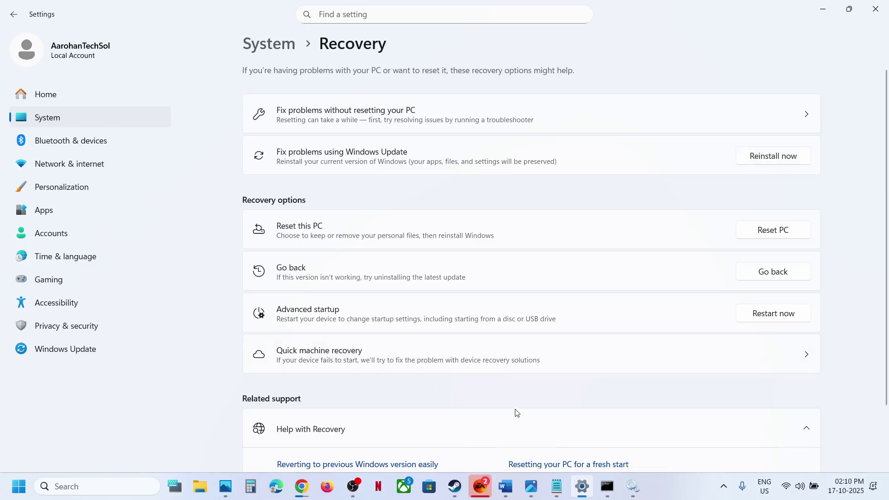
Step: Open the Step 6 microsoft.com Windows 11 download link from the Word notes in Chrome
click(505, 486)
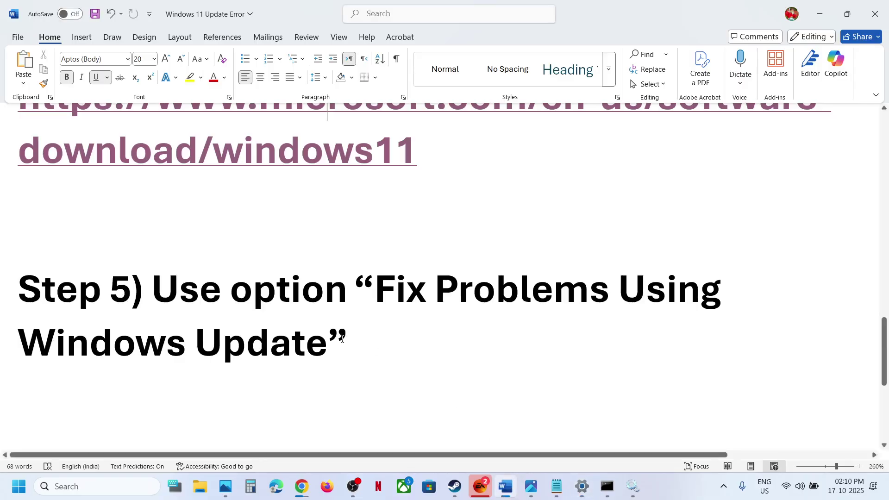
scroll(342, 339, down, 3)
scroll(343, 339, down, 2)
scroll(408, 343, down, 1)
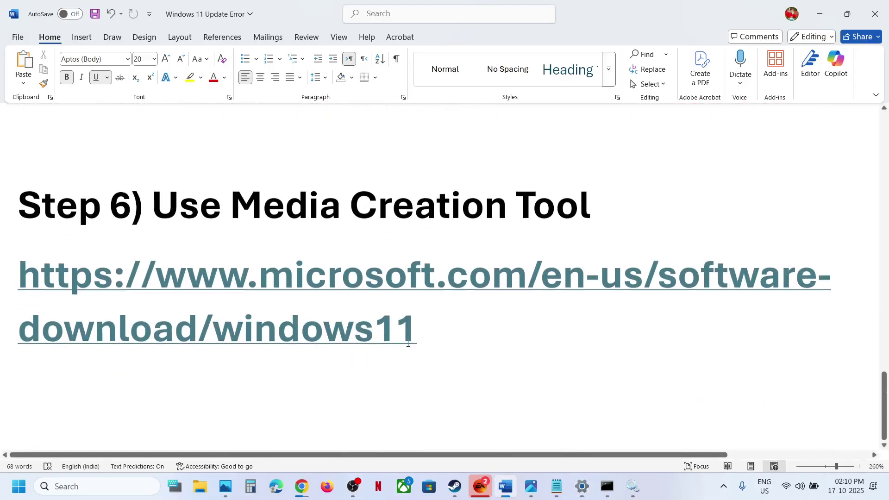
ctrl+click(334, 275)
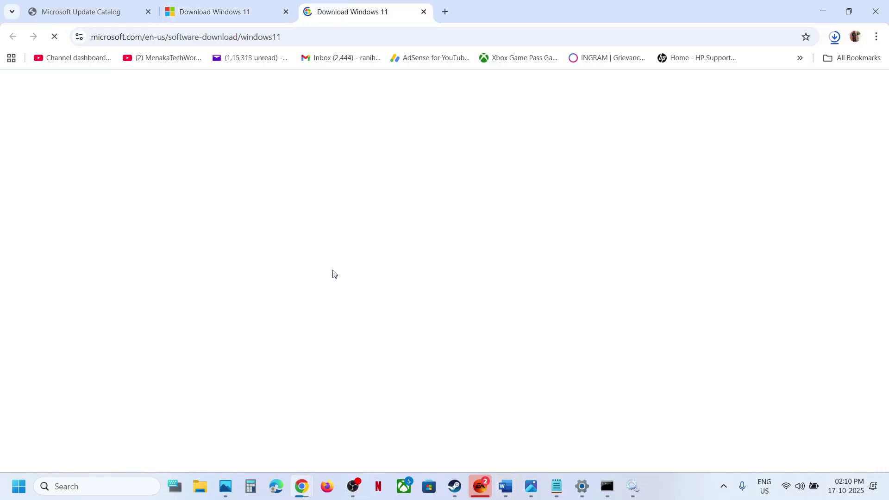
Step: Download MediaCreationTool.exe from Create Windows 11 Installation Media and confirm the 20.4 MB download finished
scroll(269, 265, down, 6)
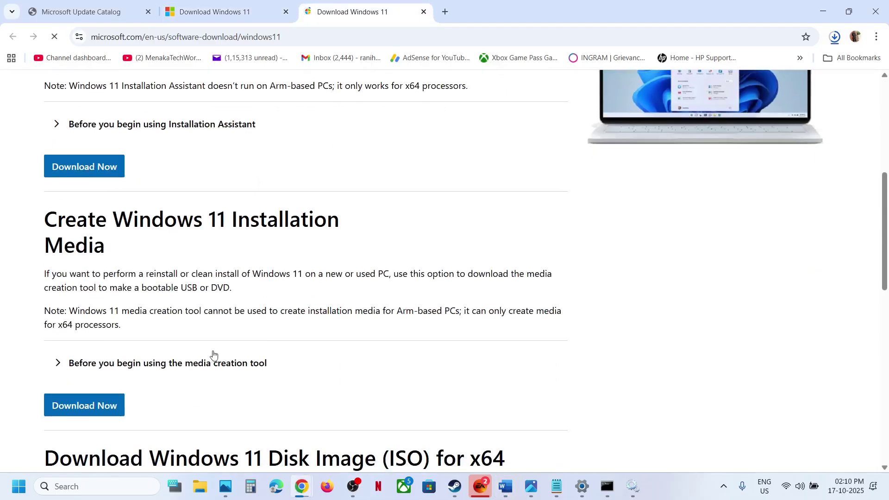
click(104, 406)
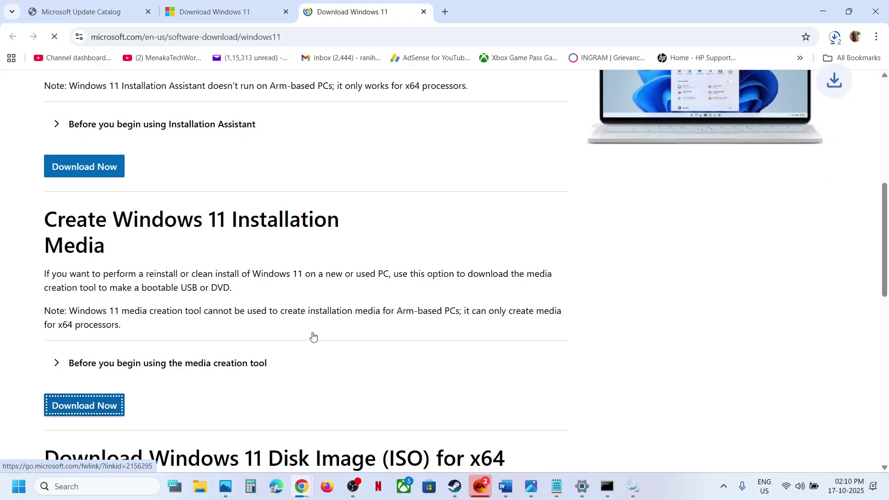
click(836, 37)
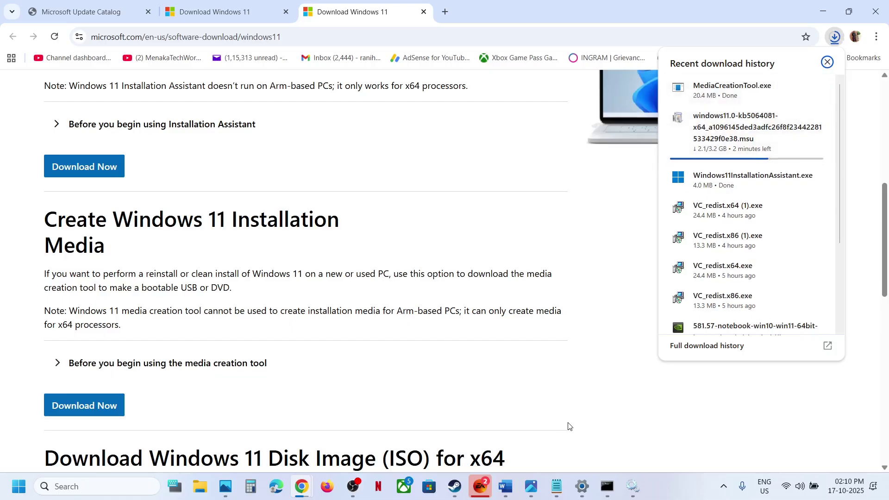
click(527, 492)
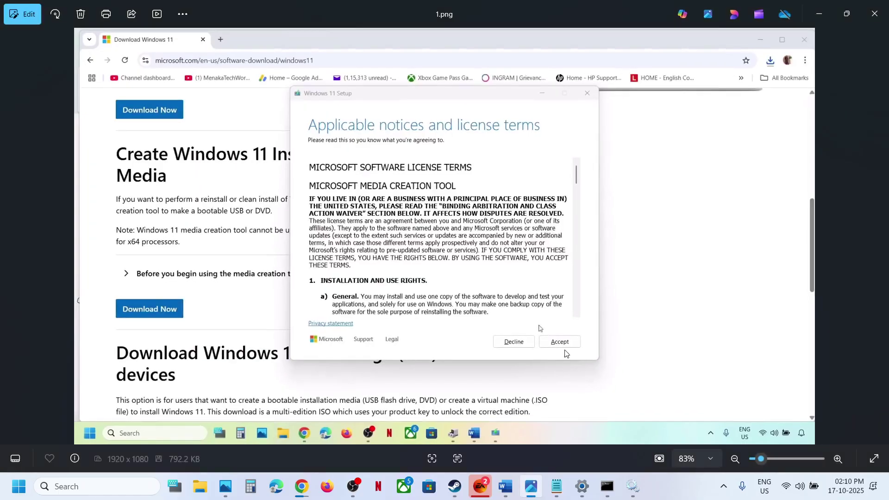
Step: Step through screenshots 1.png to 8.png, from language and edition to the desktop with the ISO
key(Right)
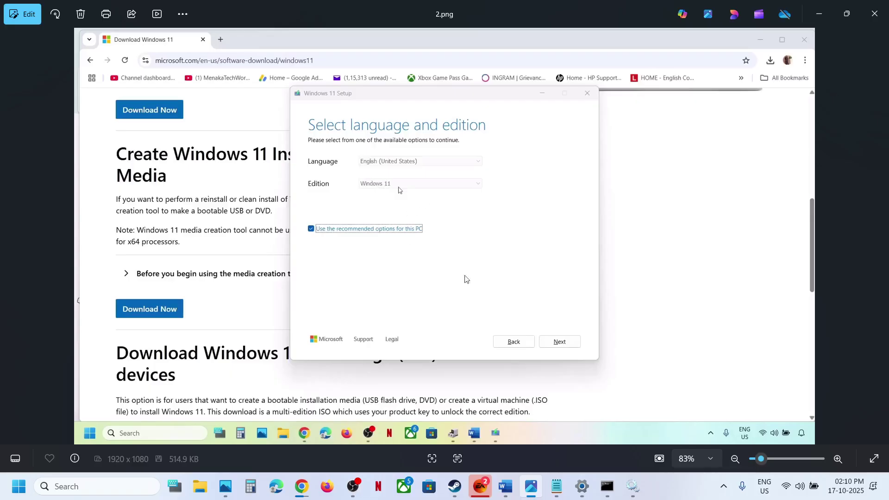
key(Right)
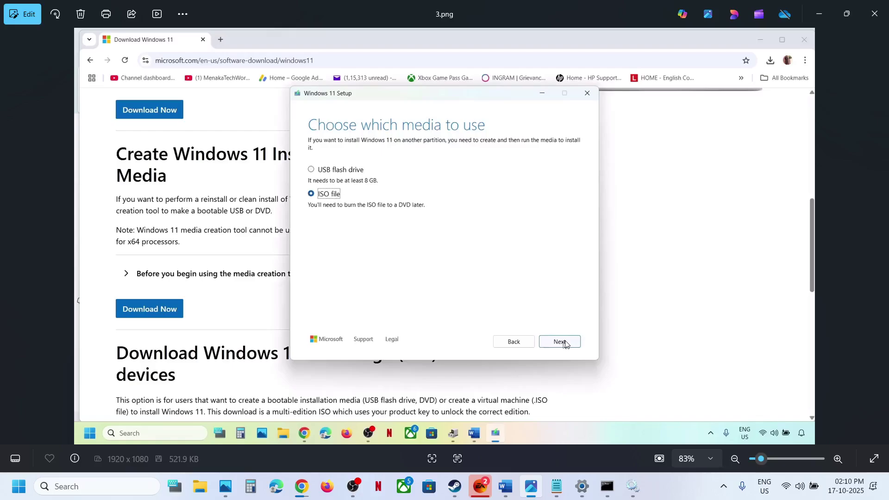
key(Right)
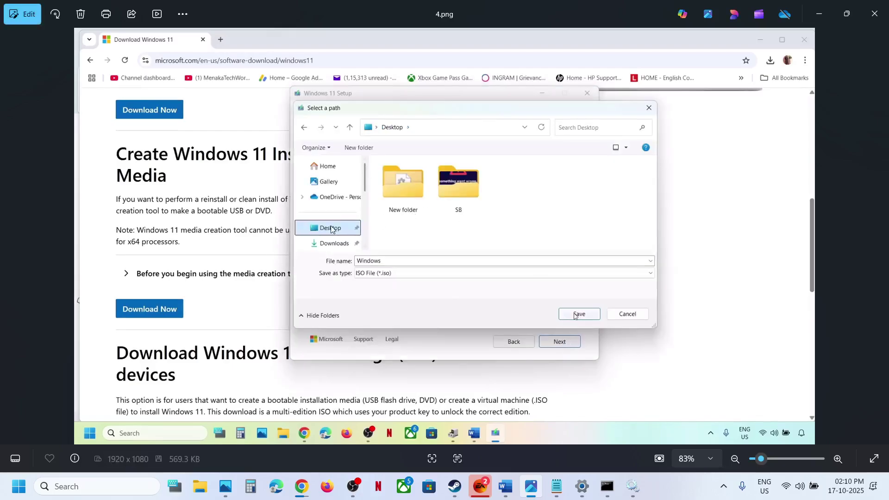
key(Right)
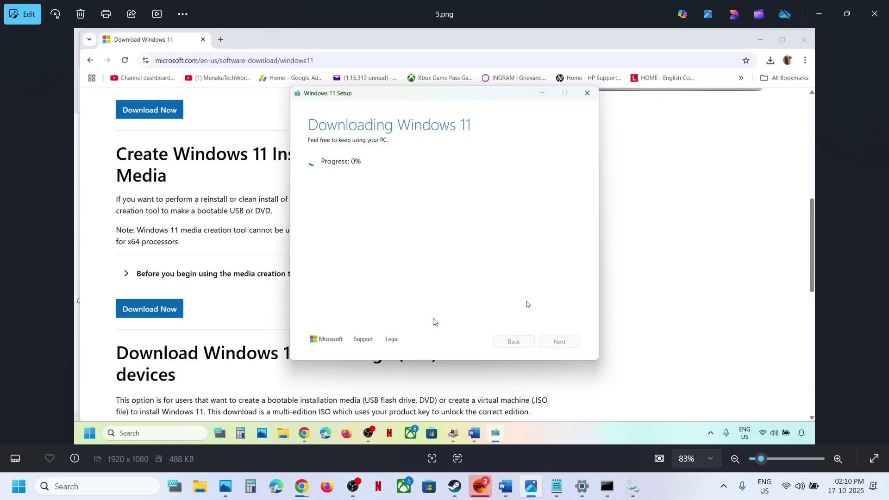
key(Right)
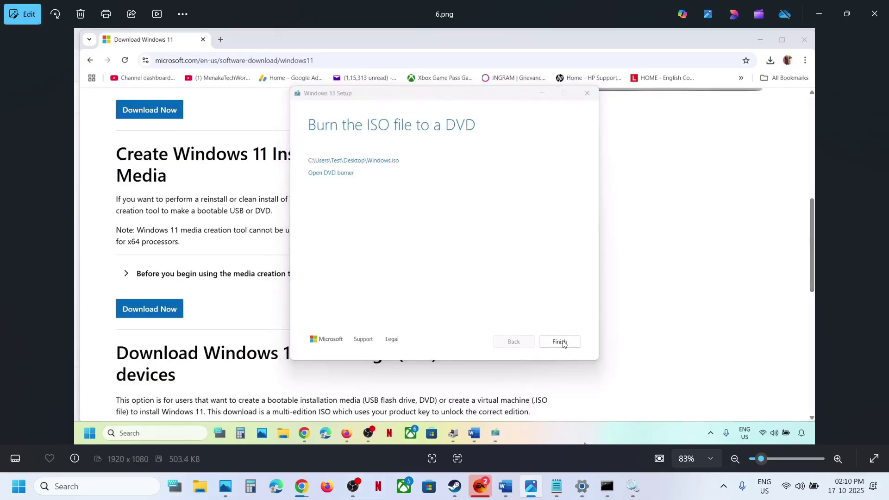
key(Right)
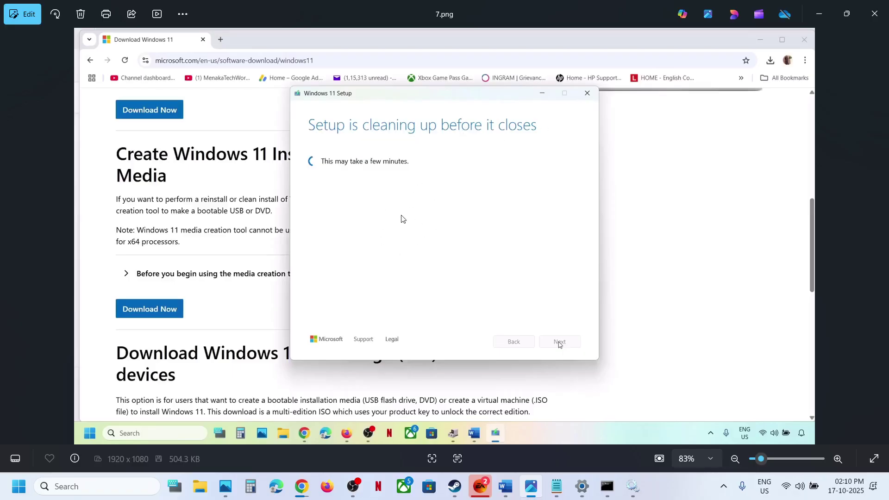
key(Right)
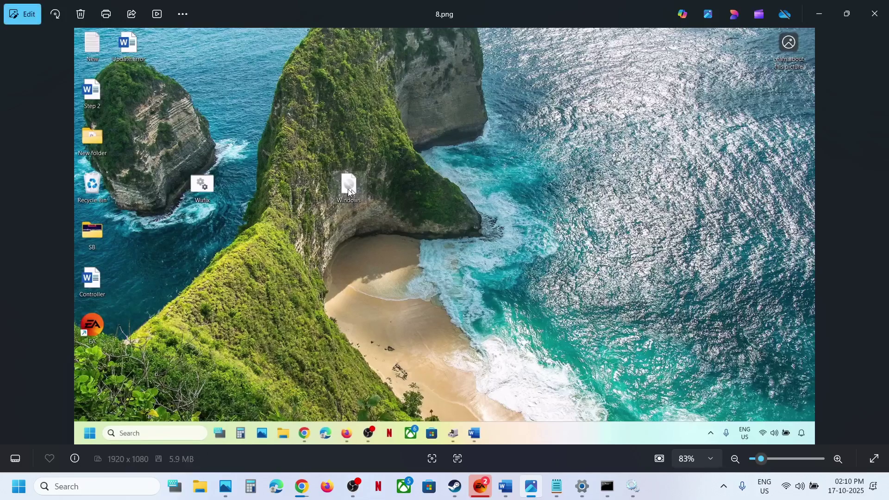
Step: Advance through 9.png to 13.png, from the mounted DVD drive to Setup's Ready to install screen
key(Right)
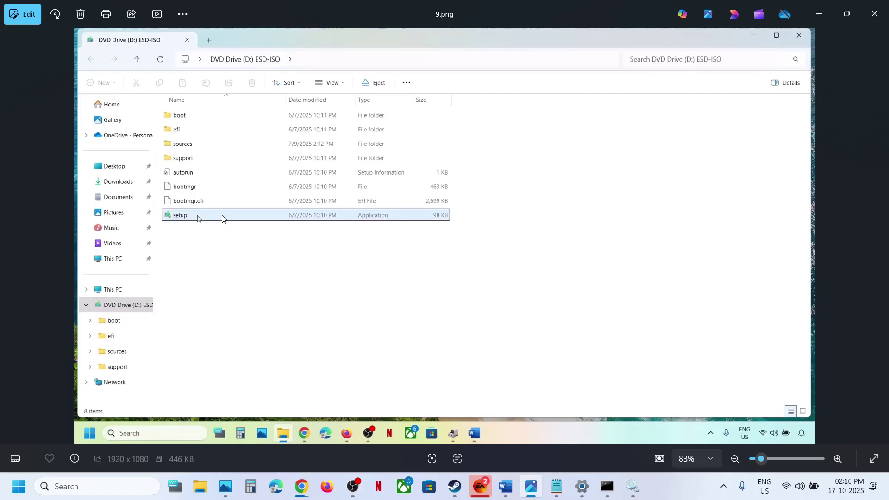
key(Right)
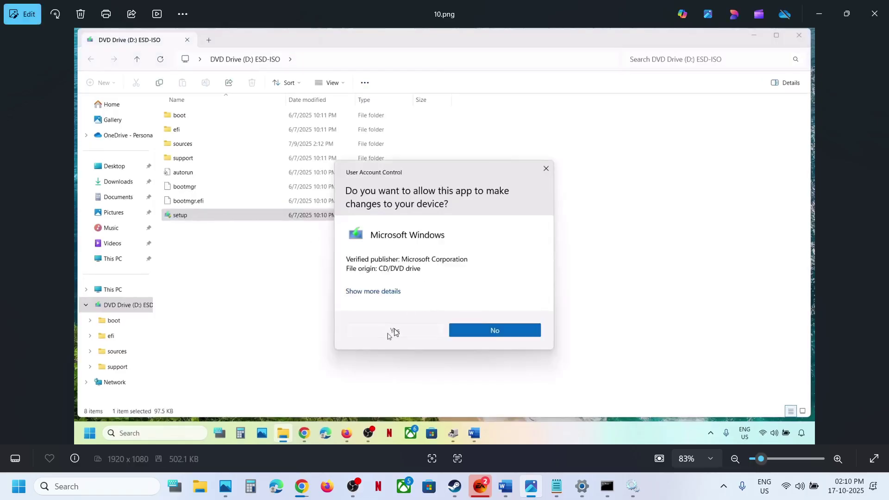
key(Right)
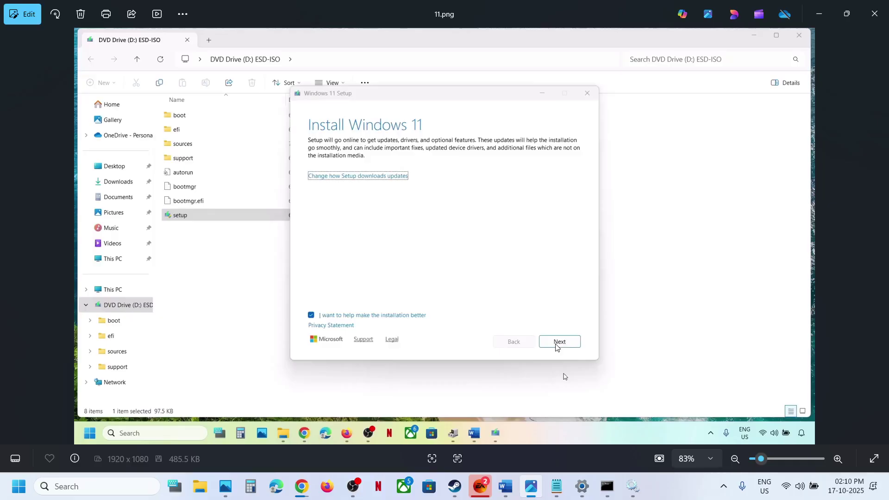
key(Right)
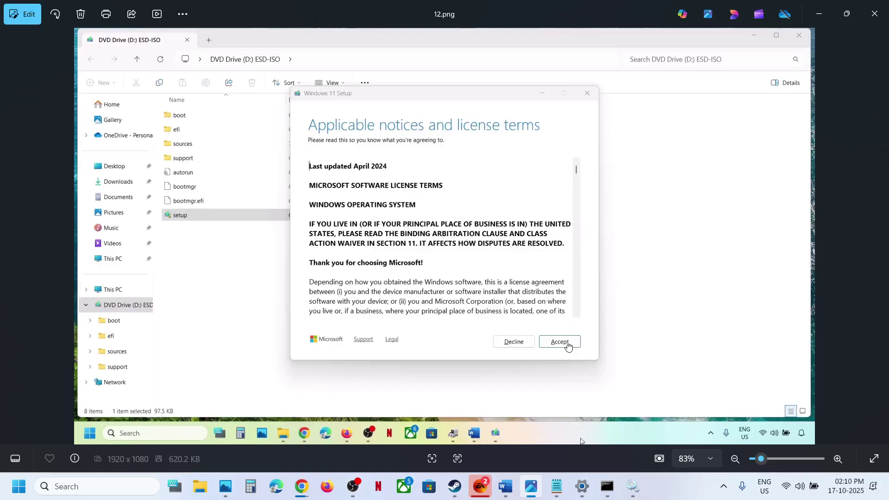
key(Right)
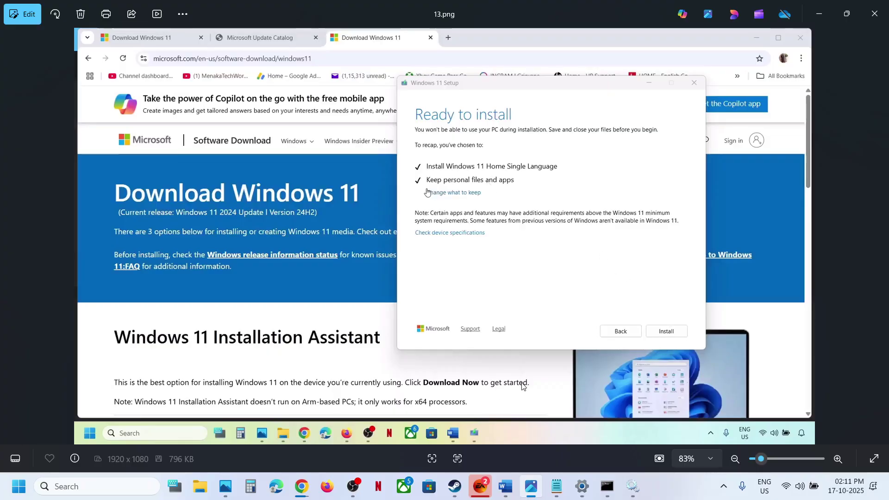
Step: Open Windows Update's Update history and highlight the successfully installed Windows 11, version 25H2 entry
click(582, 486)
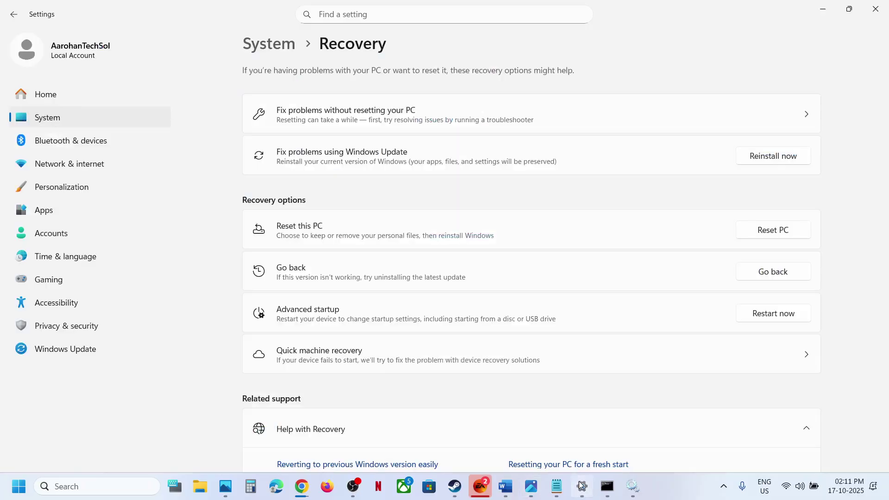
click(95, 351)
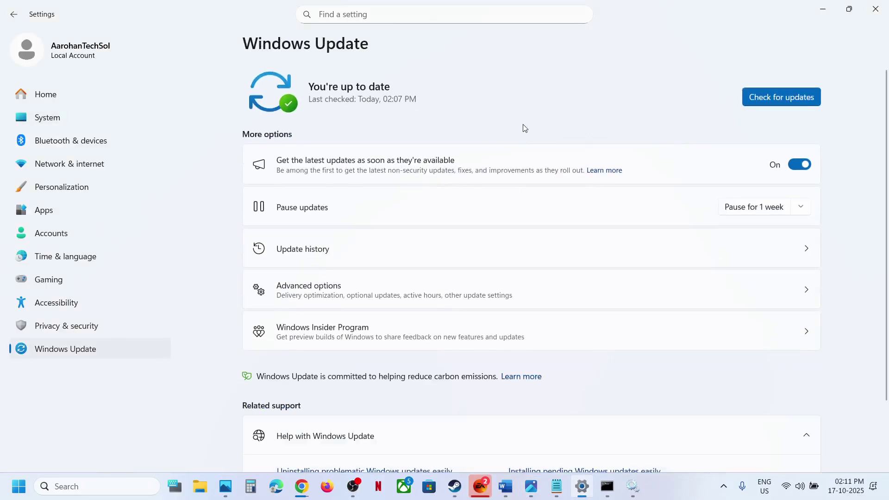
click(338, 250)
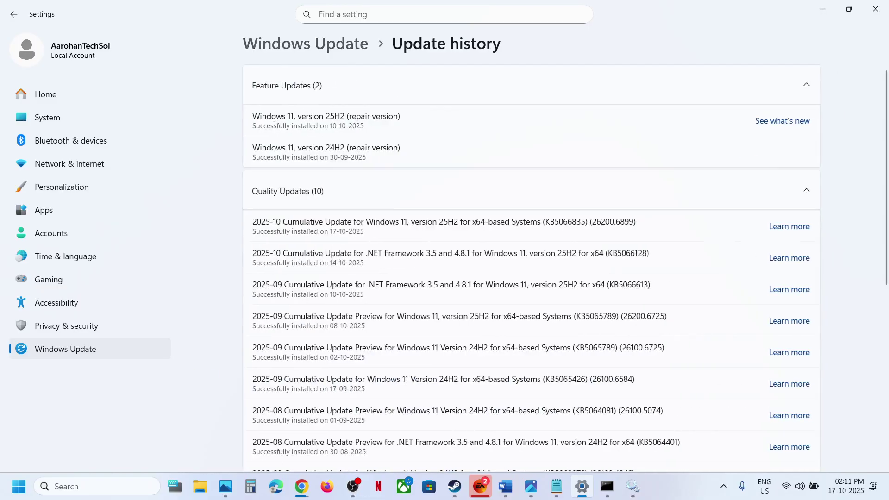
drag(260, 118, 341, 117)
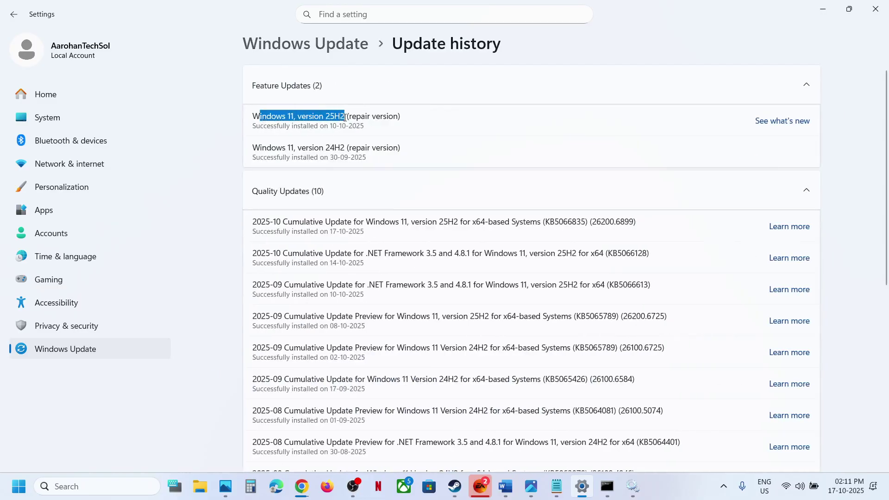
click(660, 490)
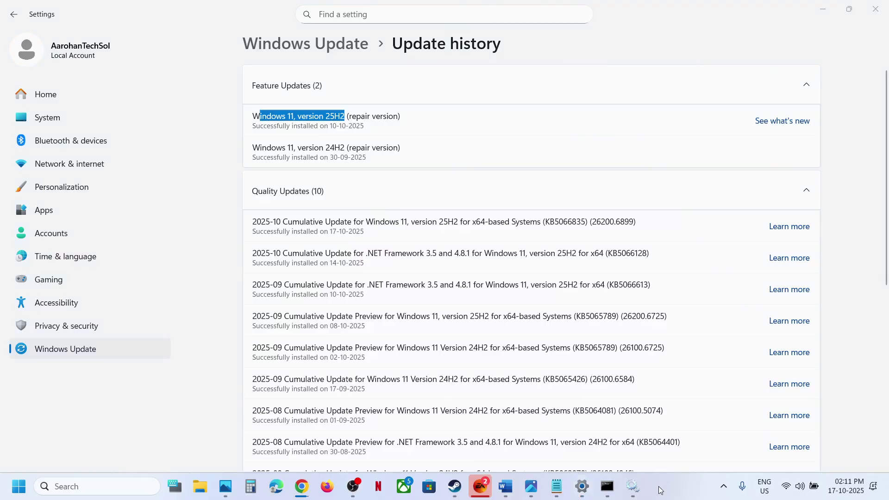